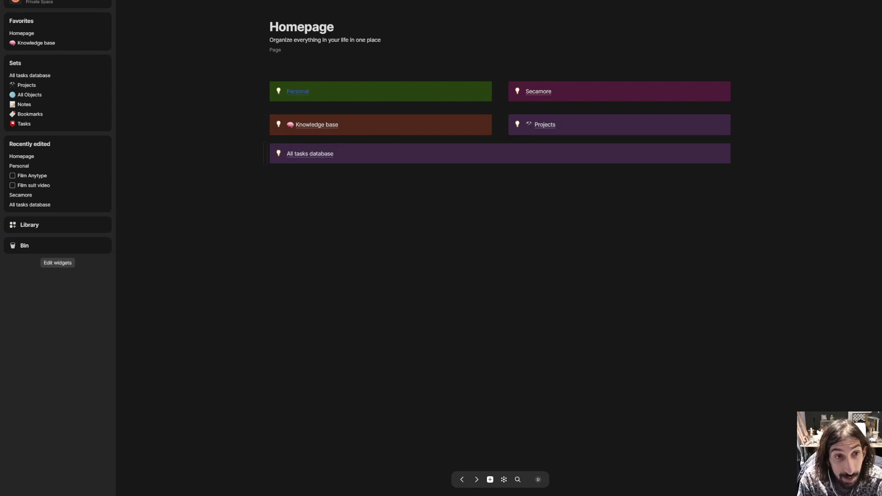
View the All tasks database and the Personal page from the Homepage, returning to the Homepage after each
left_click(307, 154)
key("alt+Left")
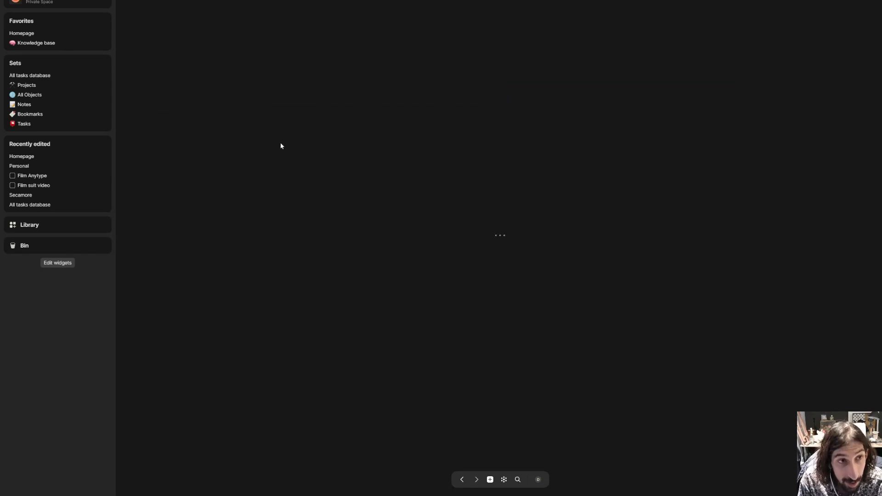
mouse_move(302, 93)
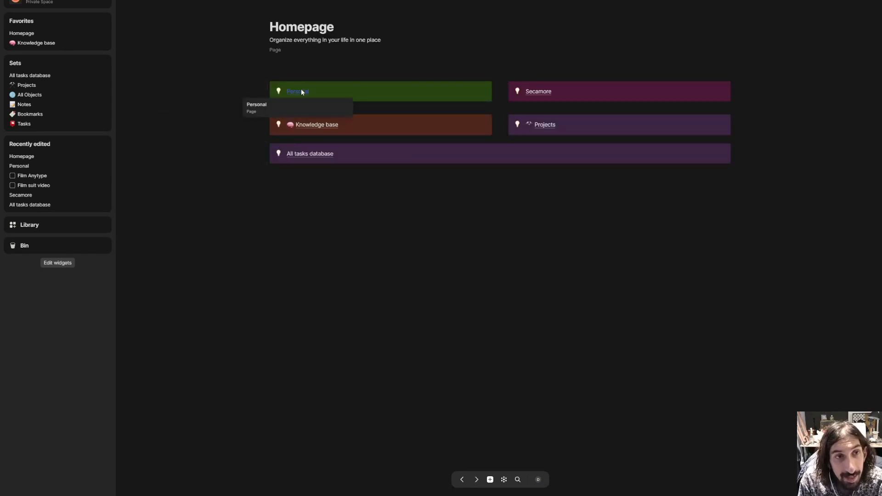
left_click(310, 91)
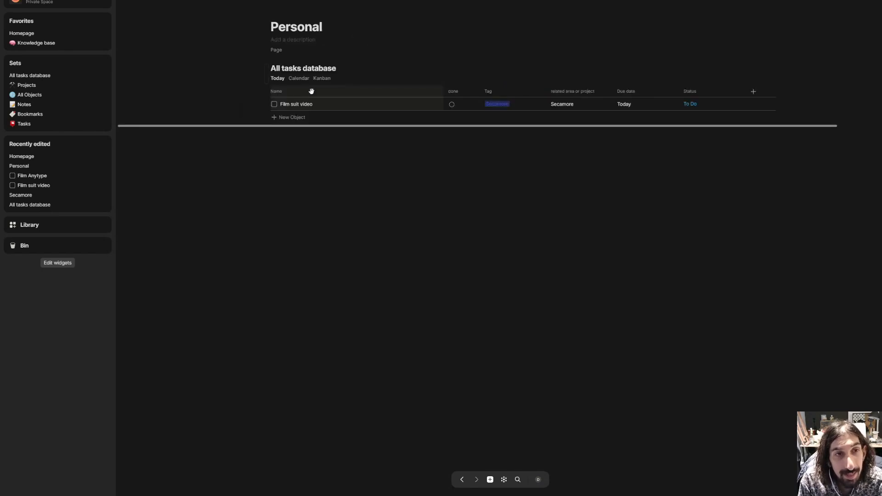
key("alt+Left")
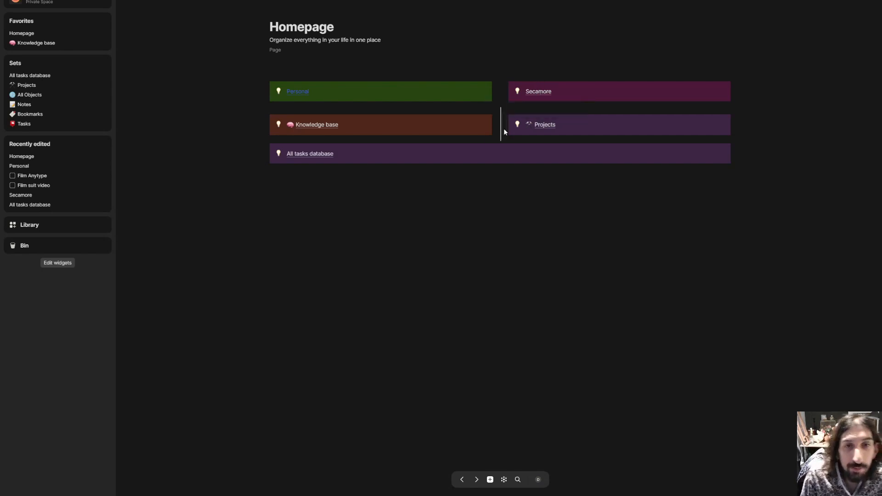
Open the All tasks database and look through its Kanban, Calendar and Today views
left_click(329, 153)
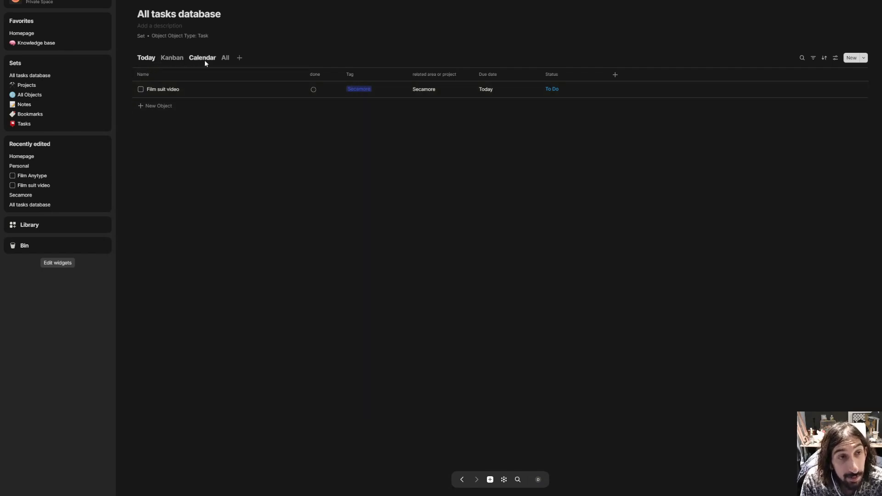
left_click(172, 57)
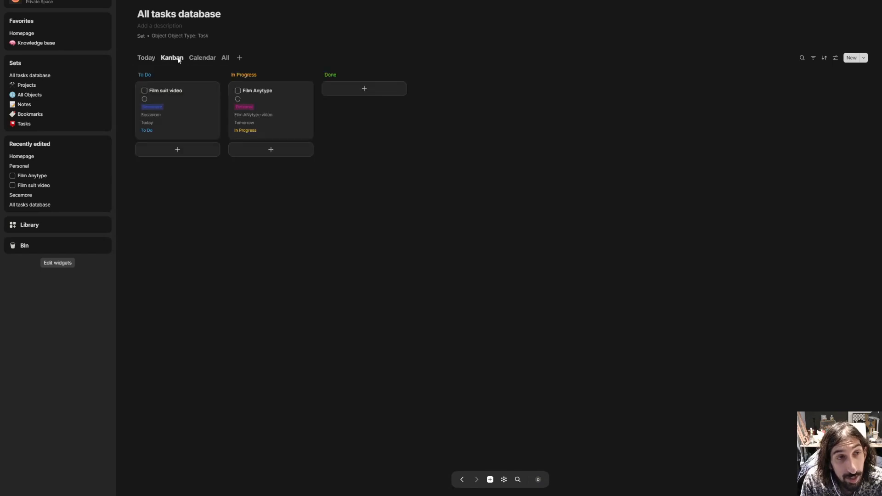
left_click(207, 58)
left_click(134, 58)
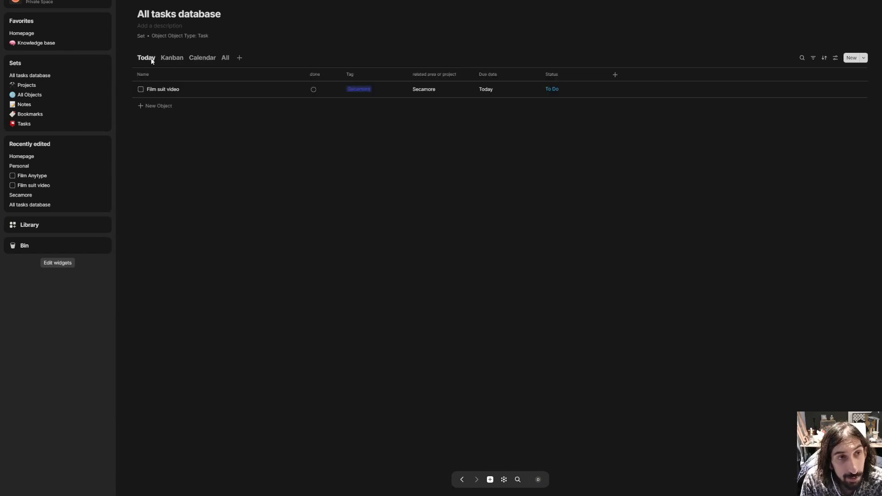
Add a trial view to the All tasks database, try the Gallery and Grid layouts on it, and remove it
left_click(239, 57)
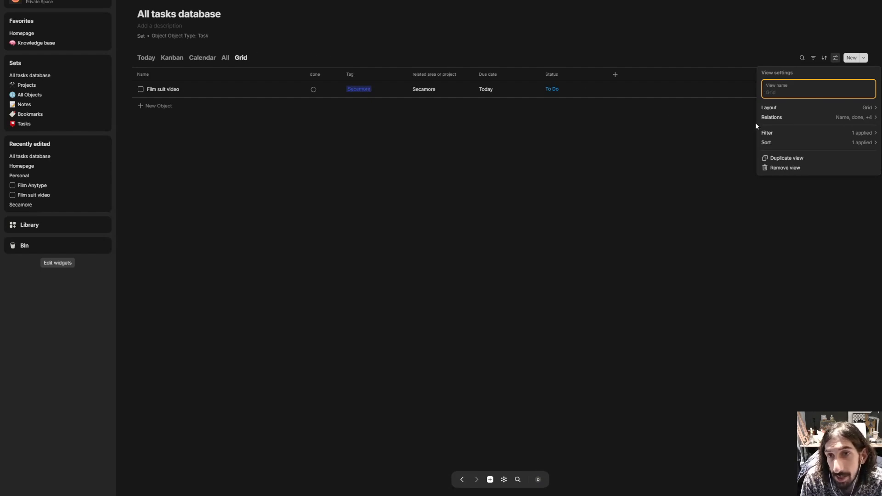
left_click(811, 108)
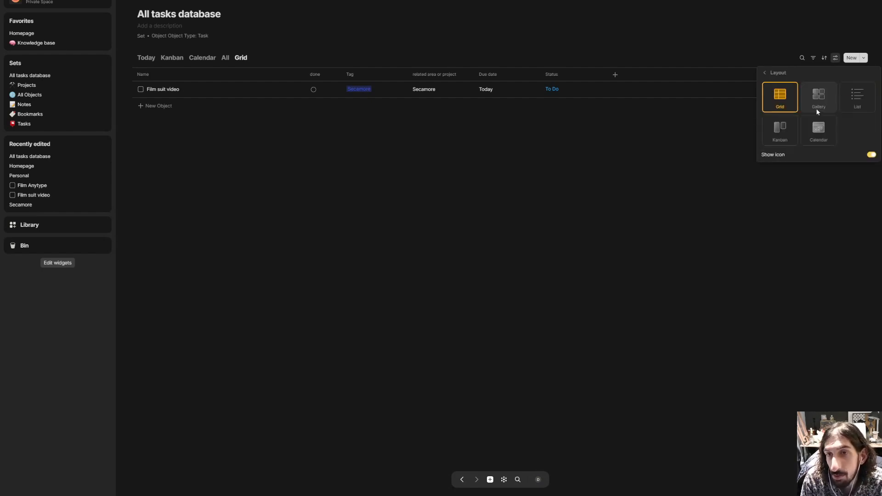
left_click(817, 112)
left_click(782, 100)
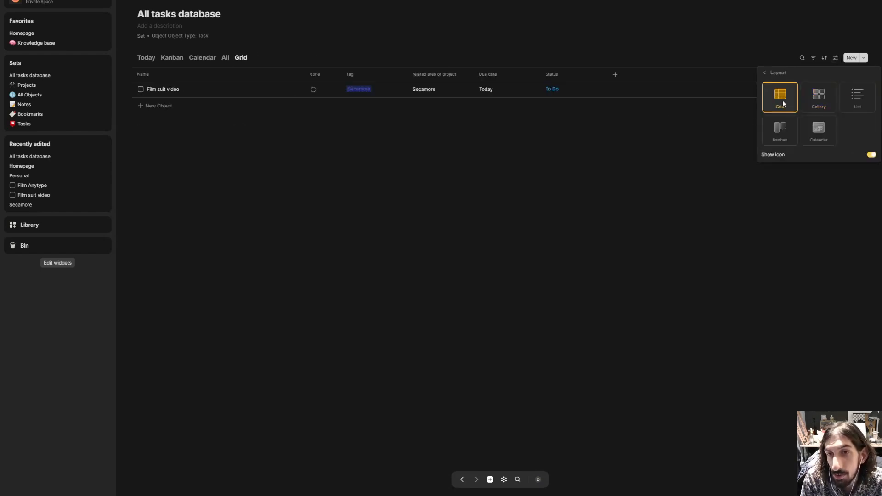
left_click(786, 51)
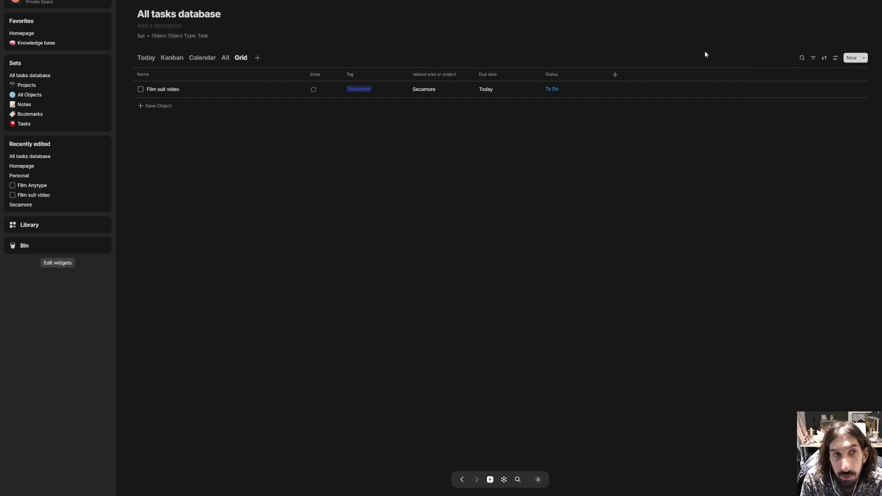
left_click(241, 60)
left_click(222, 90)
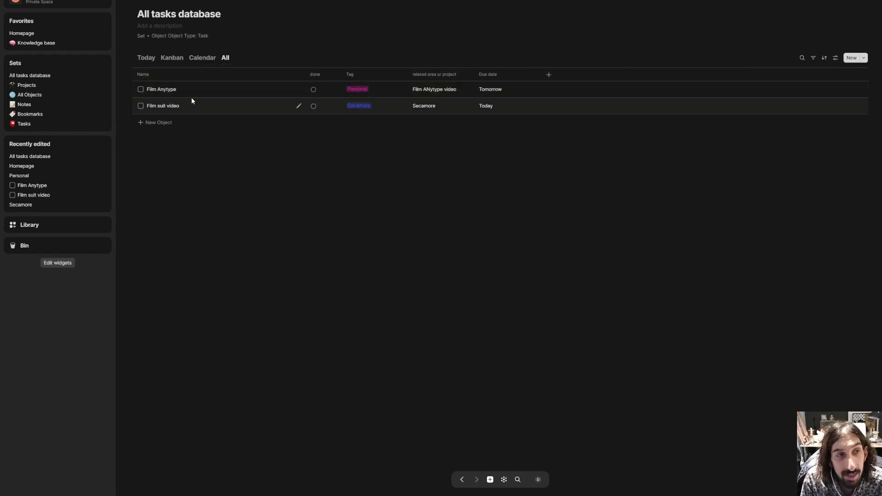
Compare the tasks in the Today view with those in the All view, ending on Today
left_click(145, 57)
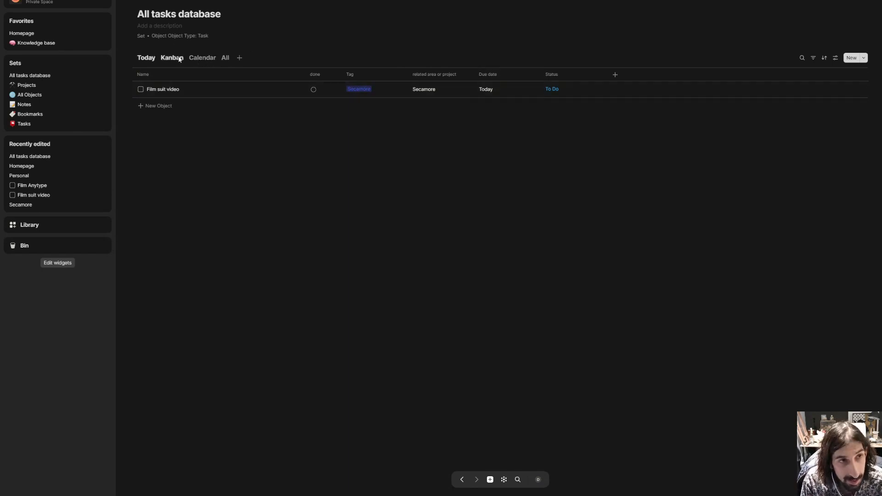
left_click(224, 58)
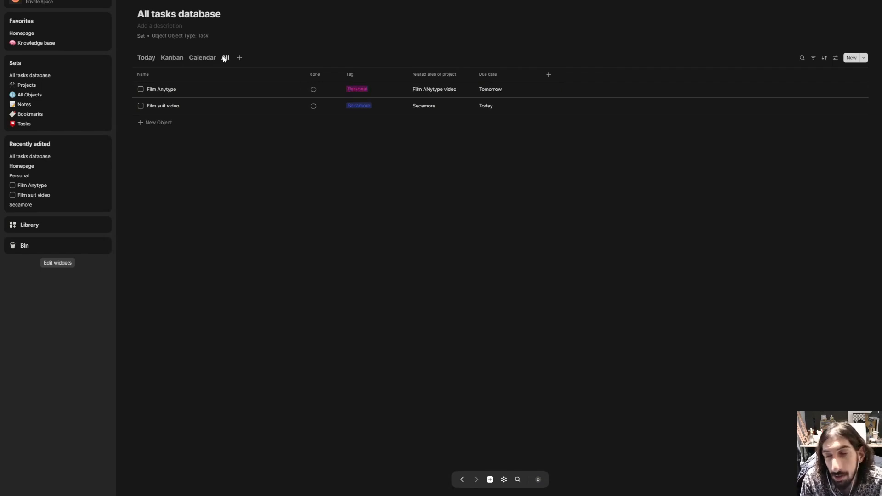
left_click(146, 58)
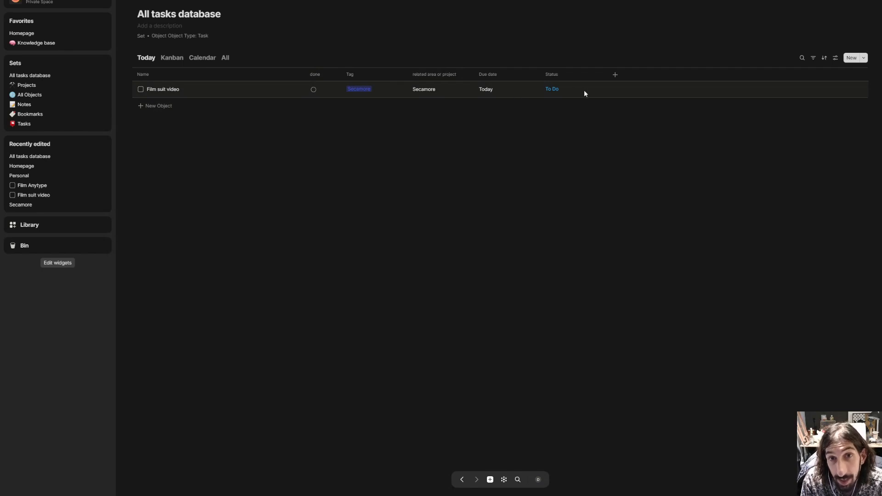
Create a "Social media" tag option from the Film suit video task without keeping it assigned to the task
left_click(380, 89)
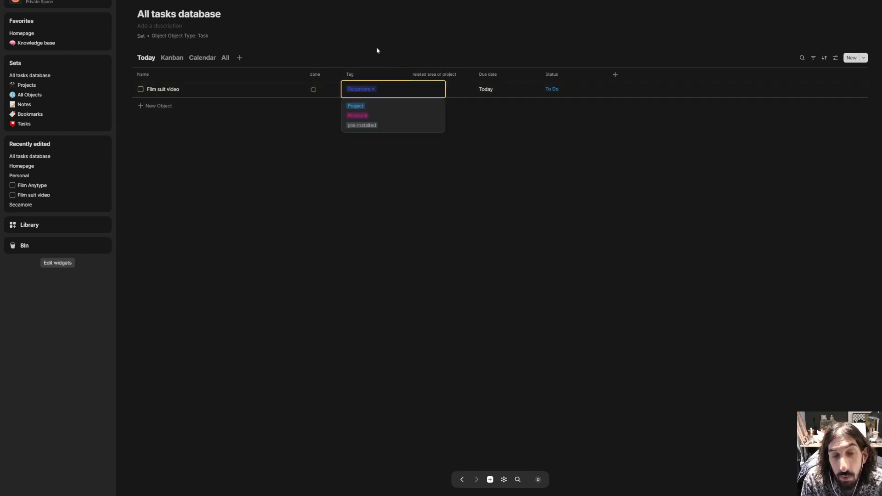
type("Social")
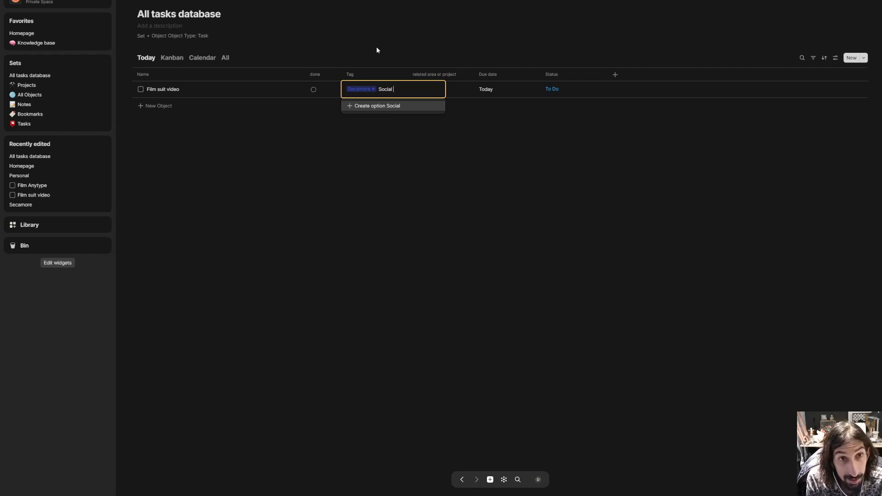
type("media")
key("ctrl+a")
key("BackSpace")
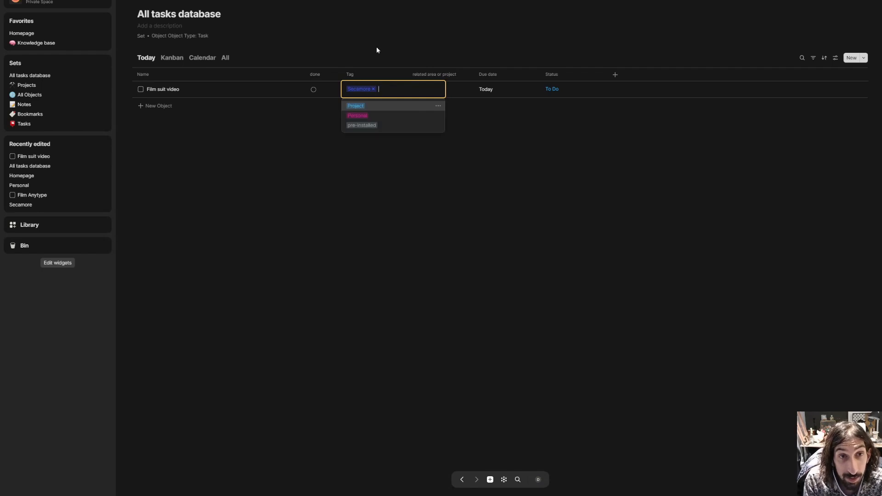
left_click(366, 50)
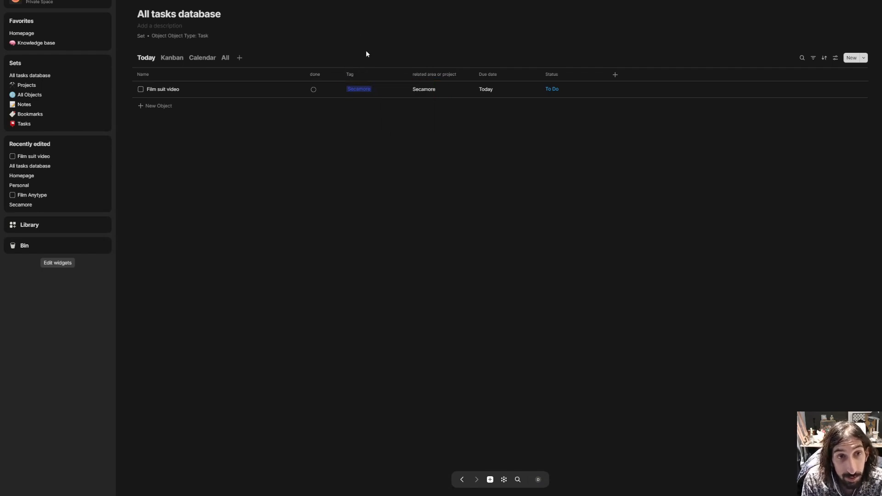
Change the colour of the "Social media" tag option to Purple
left_click(379, 88)
left_click(438, 136)
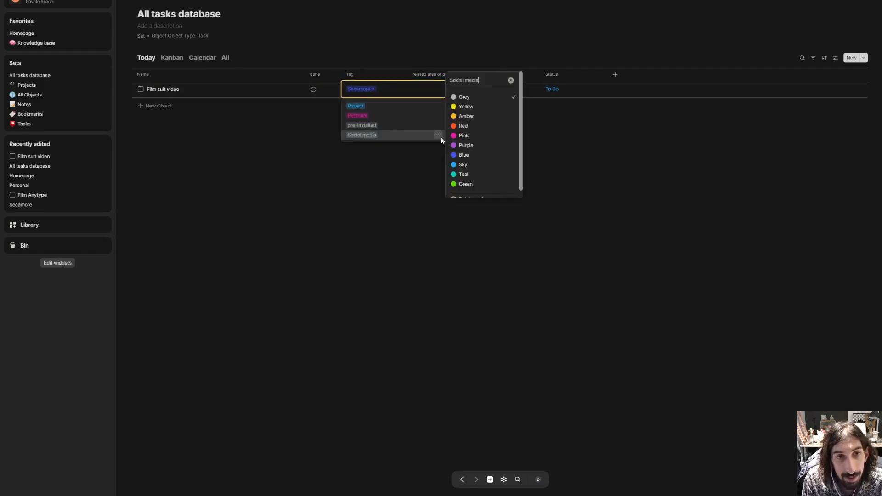
left_click(473, 146)
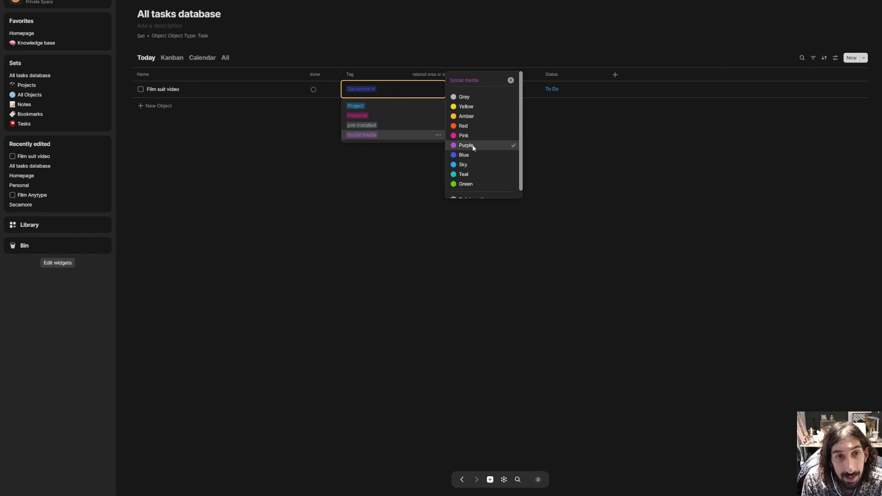
Try to delete the "pre-installed" tag option from the Film suit video task's tag list
left_click(439, 126)
scroll(466, 161, "down", 1)
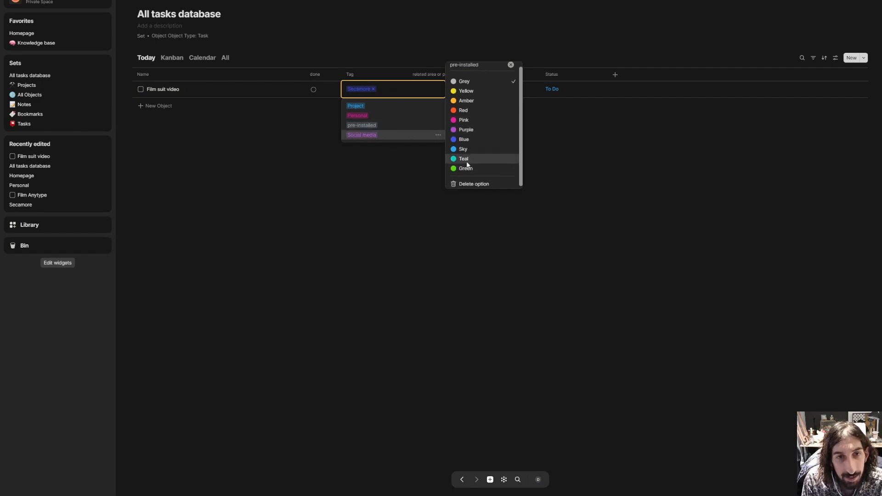
left_click(480, 182)
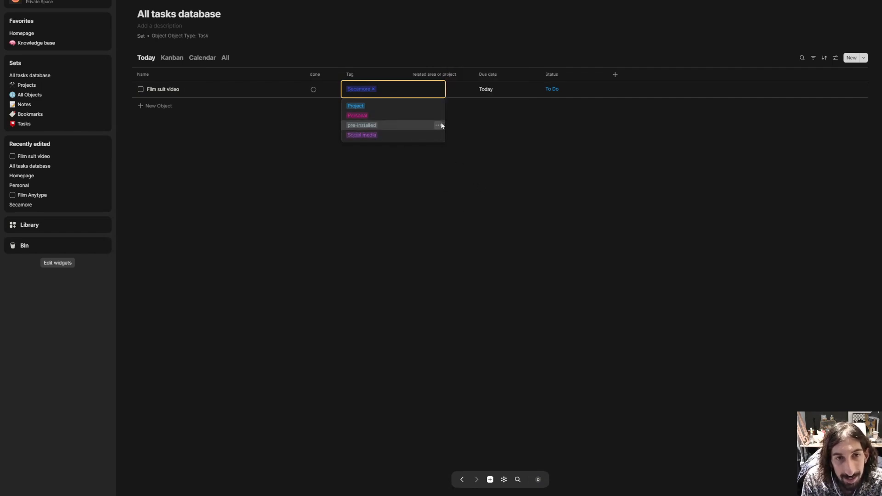
left_click(439, 125)
scroll(487, 156, "down", 1)
left_click(488, 182)
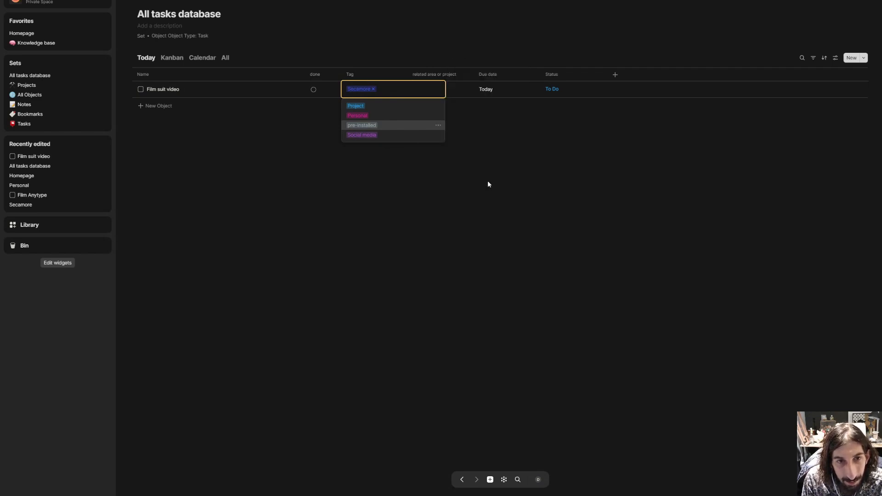
left_click(480, 157)
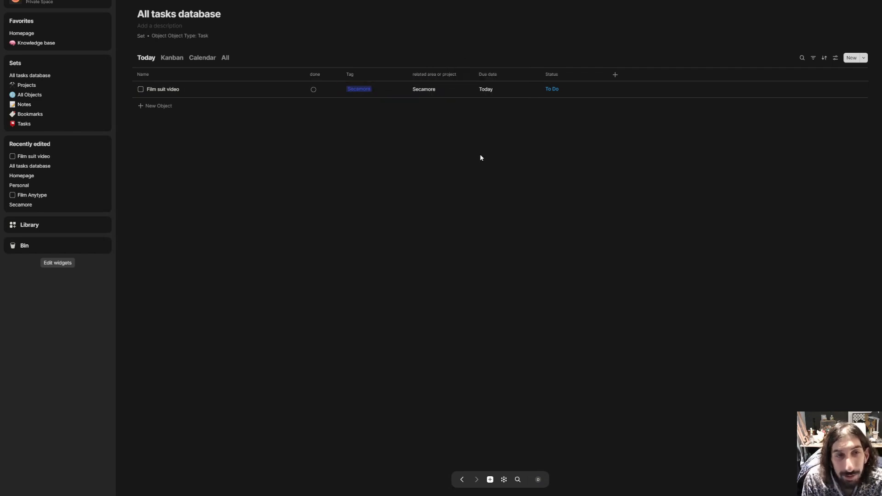
Review the tasks in the Kanban, Calendar and All views, and return to the Today view
left_click(175, 58)
left_click(201, 58)
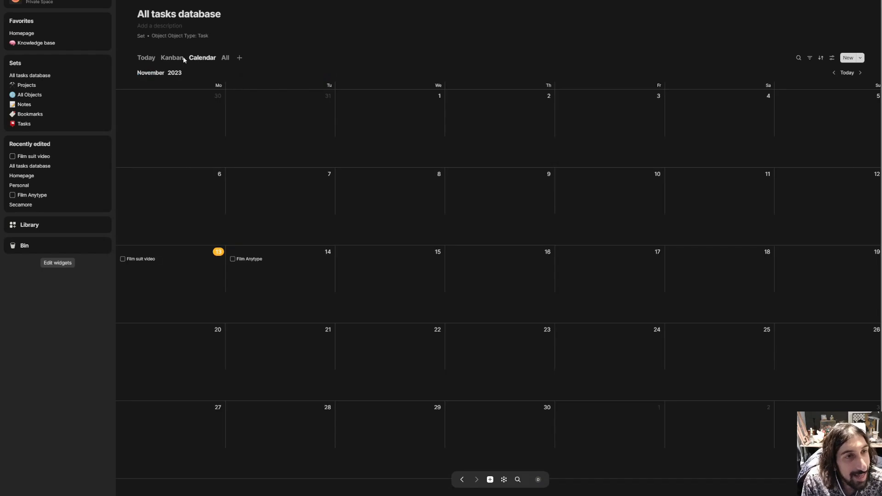
left_click(183, 59)
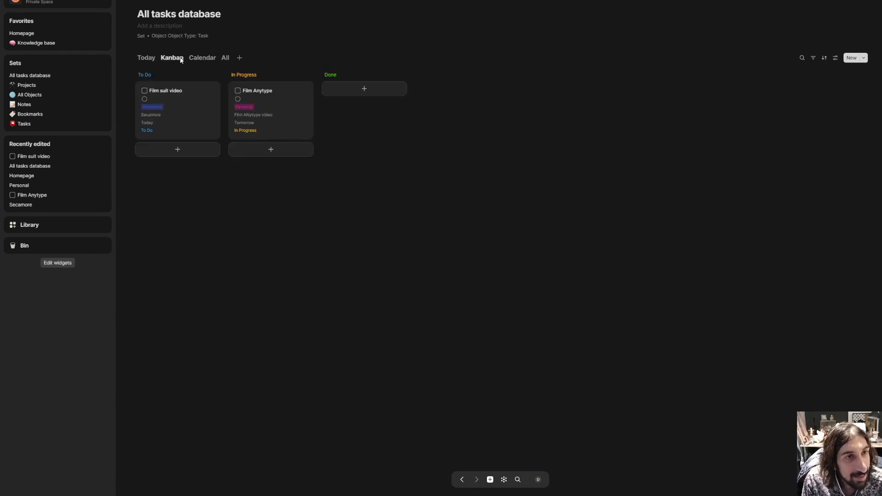
left_click(225, 58)
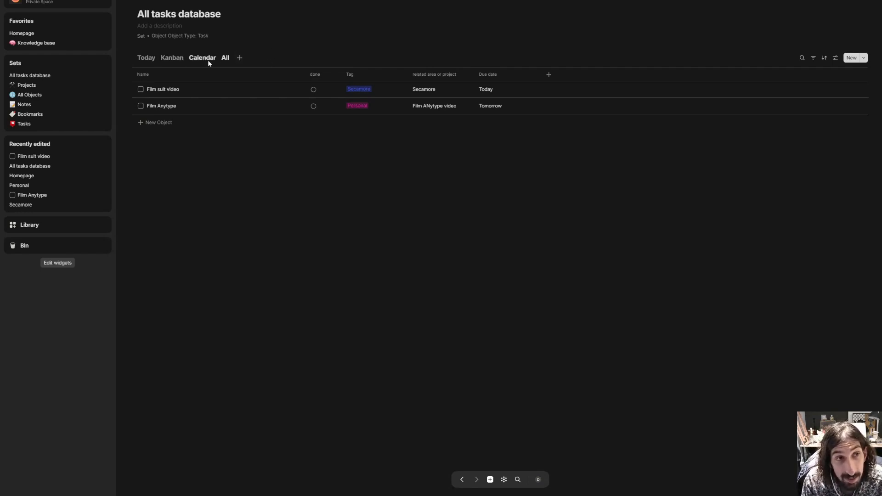
left_click(145, 59)
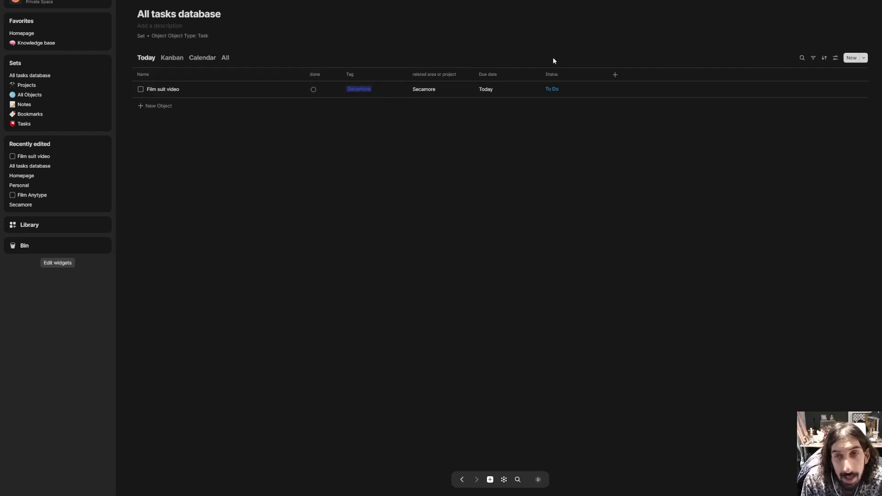
Add a second filter to the Today view so that the lowercase "done" relation is not checked
left_click(814, 58)
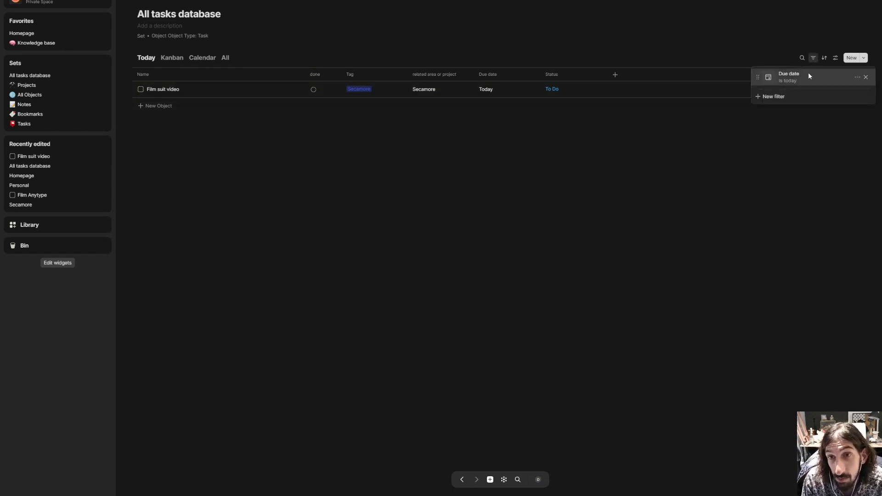
left_click(769, 97)
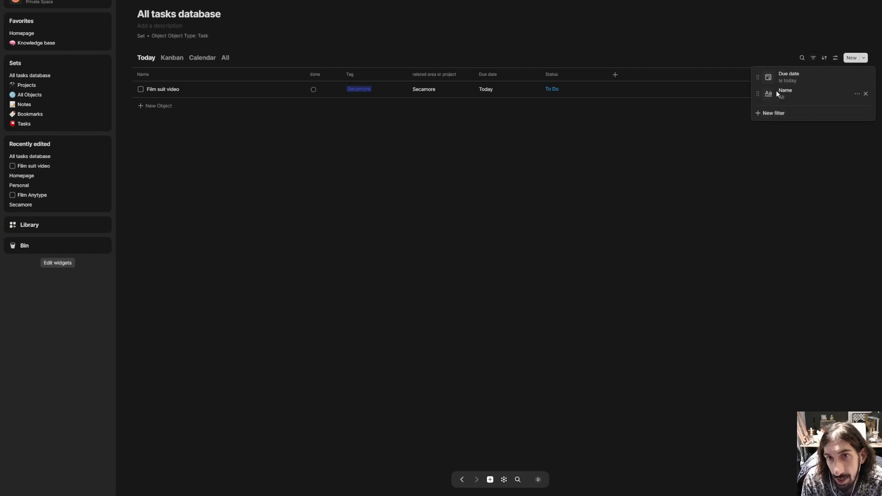
left_click(788, 96)
mouse_move(798, 111)
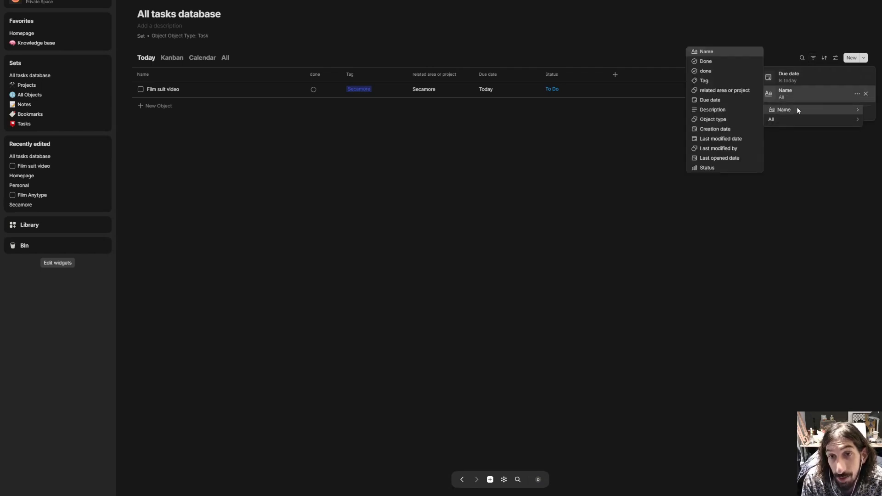
left_click(706, 71)
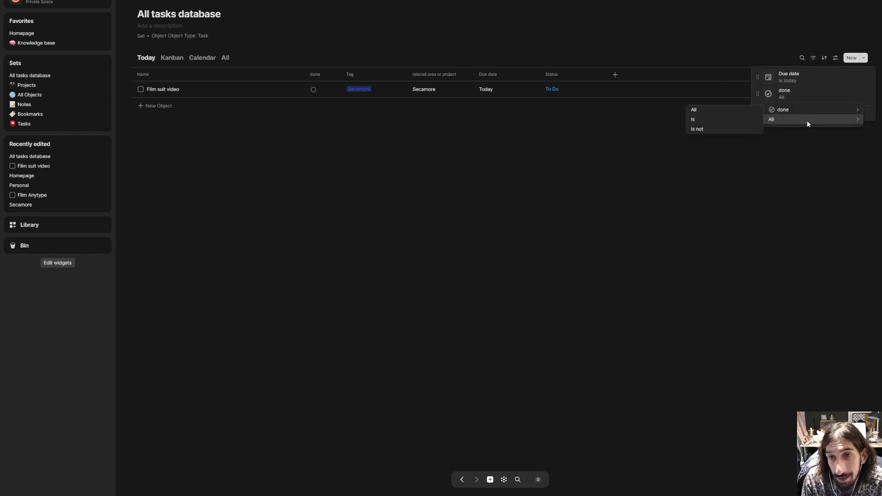
left_click(718, 127)
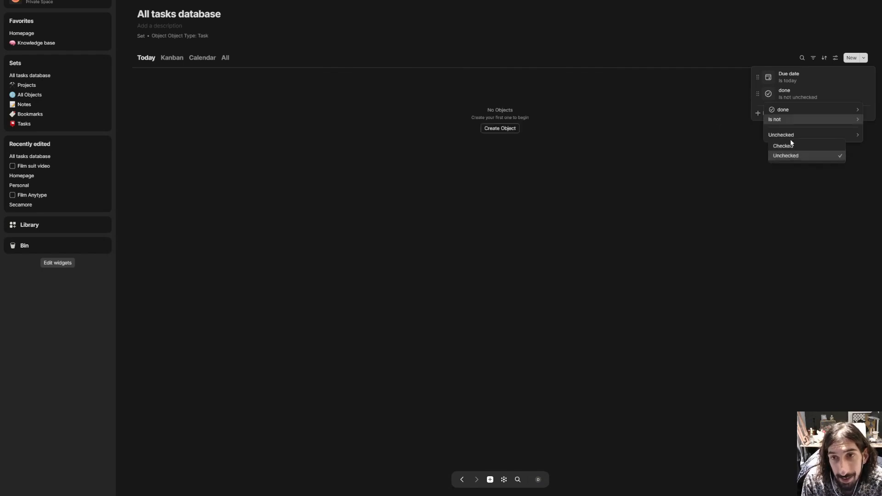
left_click(790, 145)
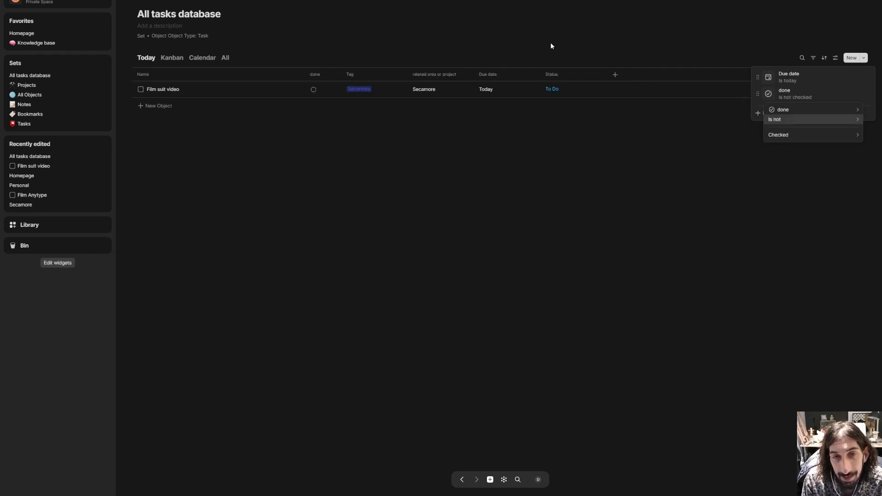
Add a filter to the Kanban view on the lowercase "done" relation with condition Is and value Checked
left_click(531, 38)
left_click(182, 58)
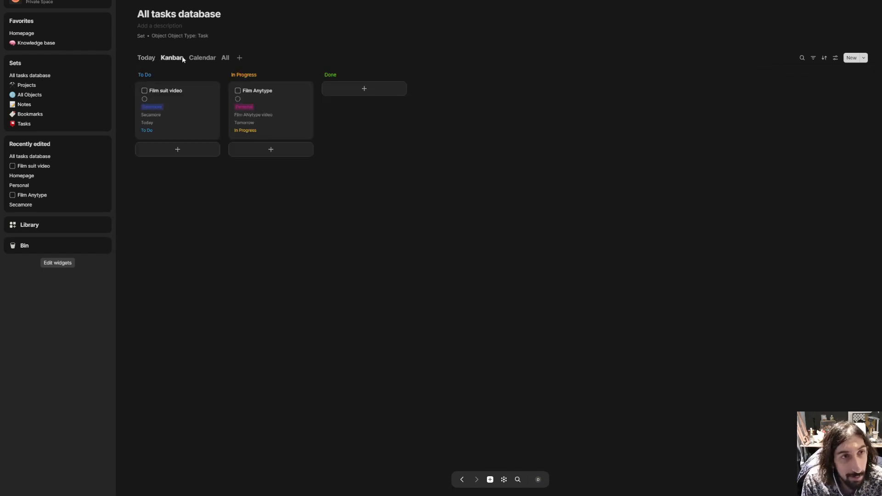
left_click(811, 58)
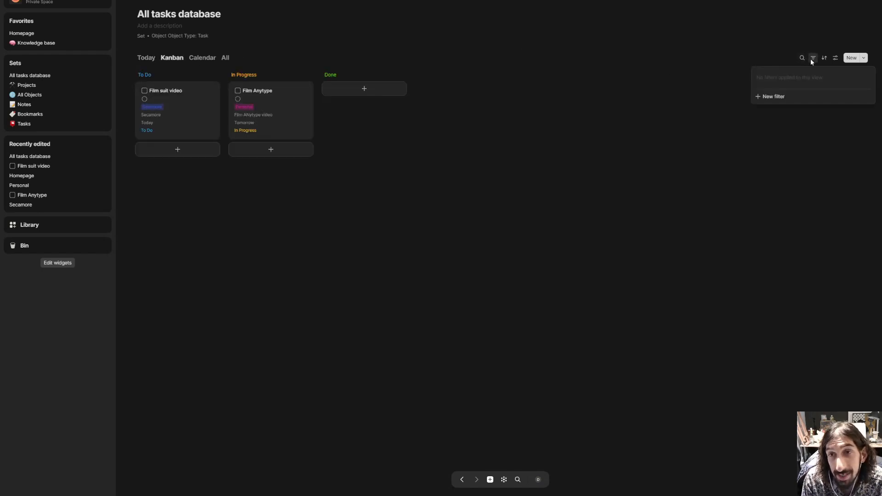
left_click(772, 95)
mouse_move(790, 93)
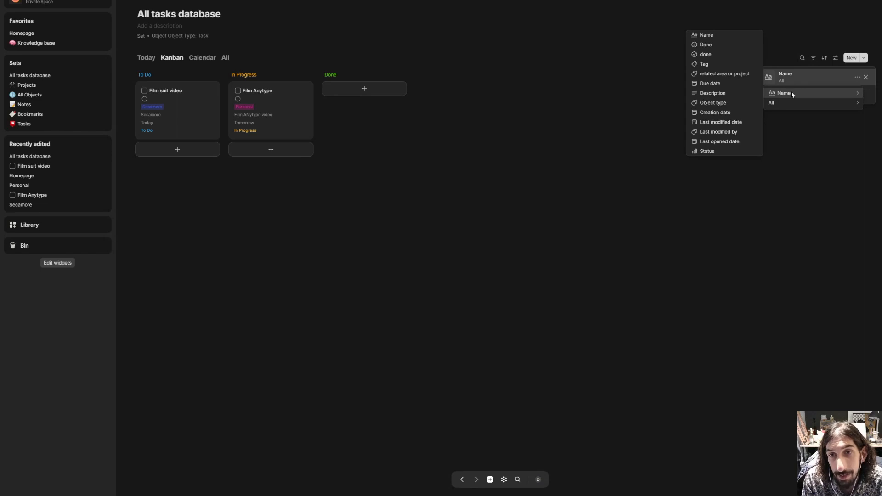
left_click(726, 54)
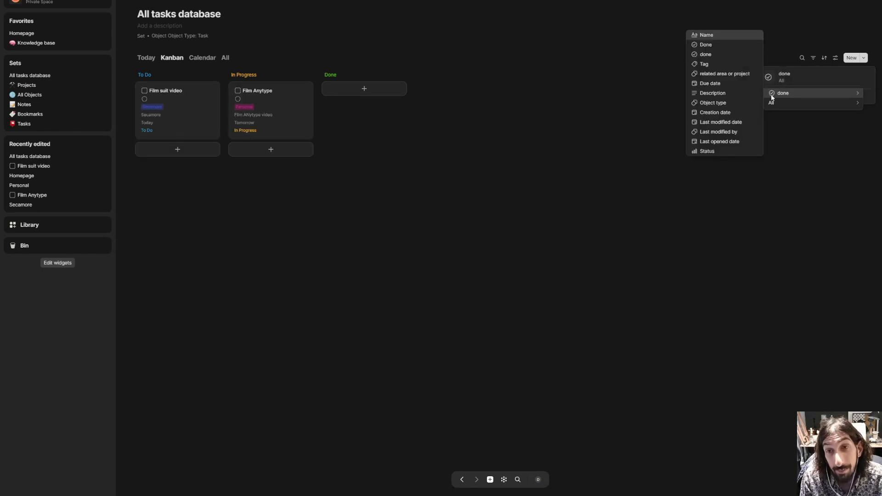
mouse_move(774, 103)
left_click(716, 103)
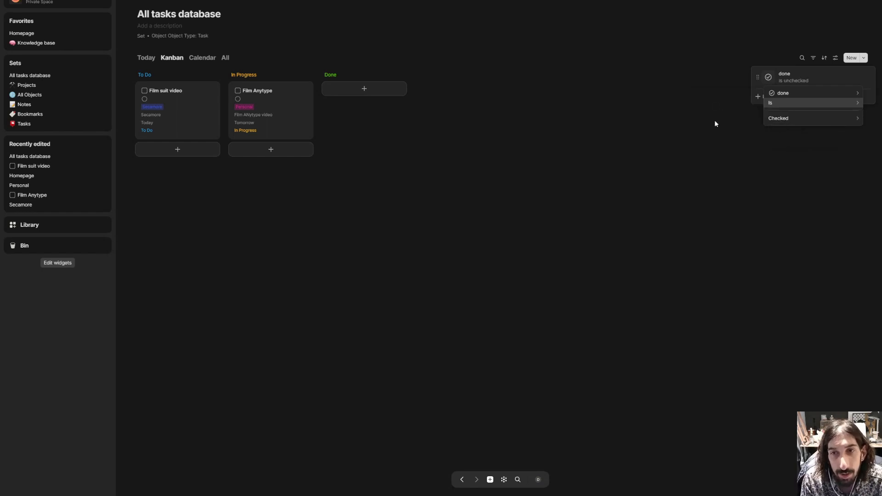
left_click(715, 121)
left_click(680, 124)
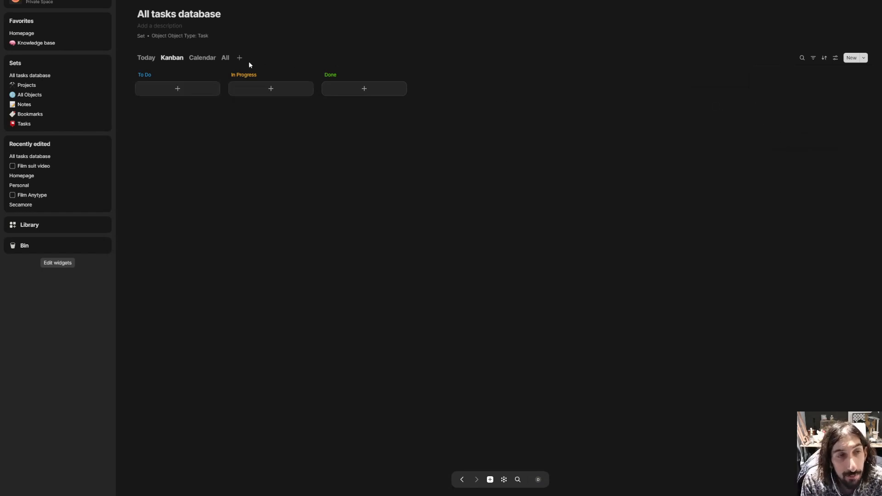
Add a second filter to the Calendar view so that the lowercase "done" relation is unchecked
left_click(204, 58)
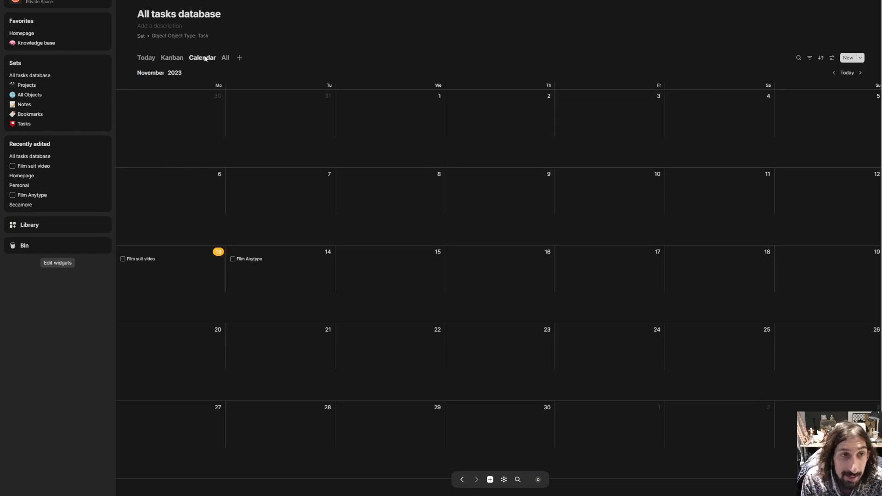
left_click(809, 59)
left_click(780, 94)
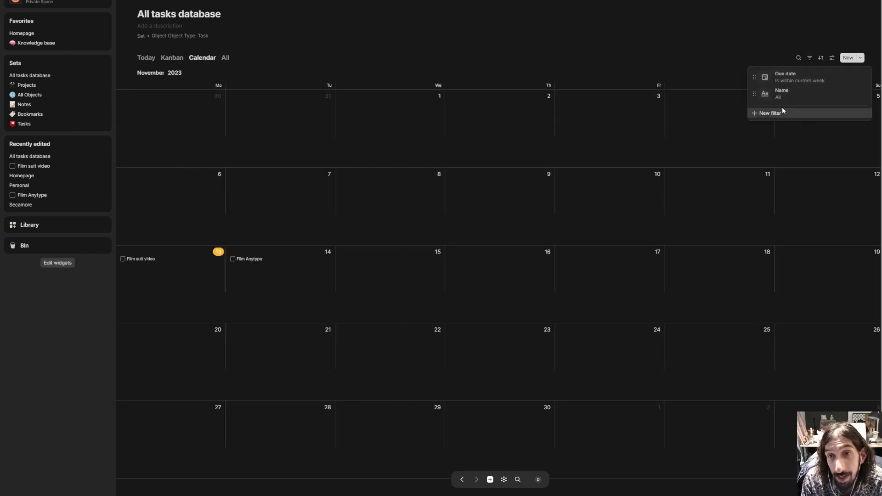
left_click(785, 94)
mouse_move(785, 111)
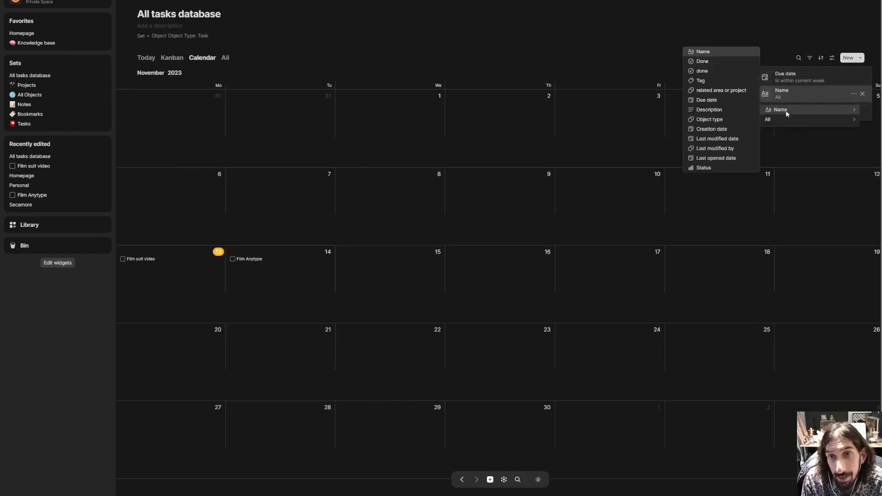
left_click(717, 70)
left_click(712, 115)
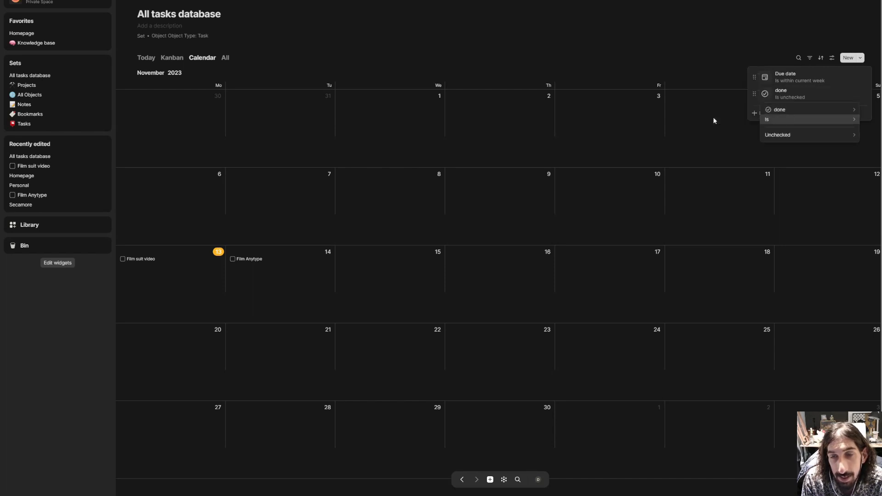
left_click(787, 136)
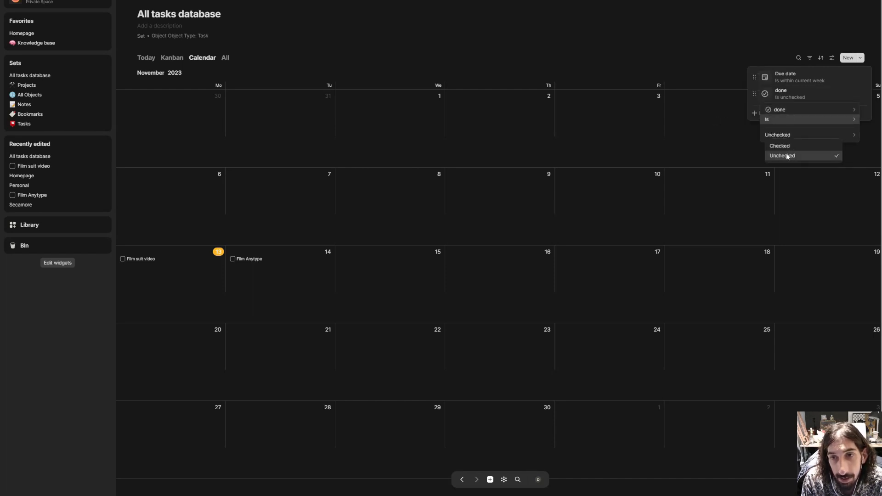
left_click(787, 155)
left_click(574, 38)
left_click(522, 37)
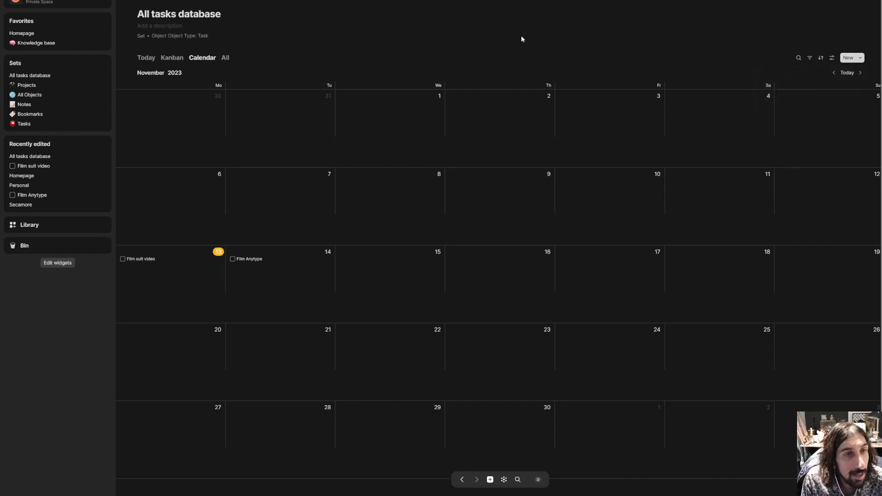
Create a new grid view named "Done" in the All tasks database
left_click(225, 57)
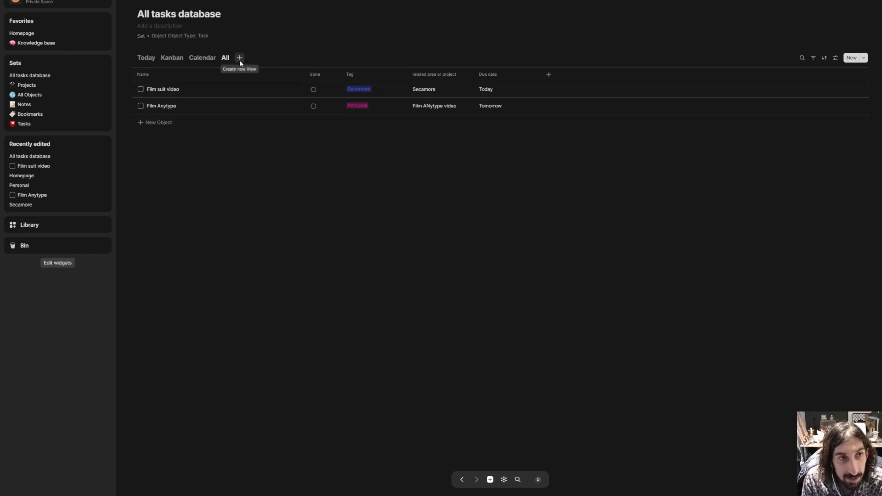
left_click(239, 58)
type("Done")
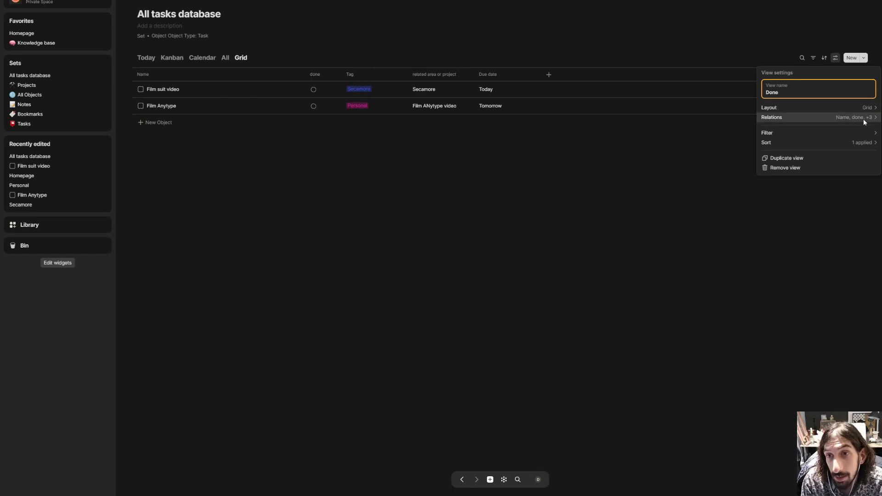
Add a filter to the Done view so that the lowercase "done" relation is checked
left_click(839, 133)
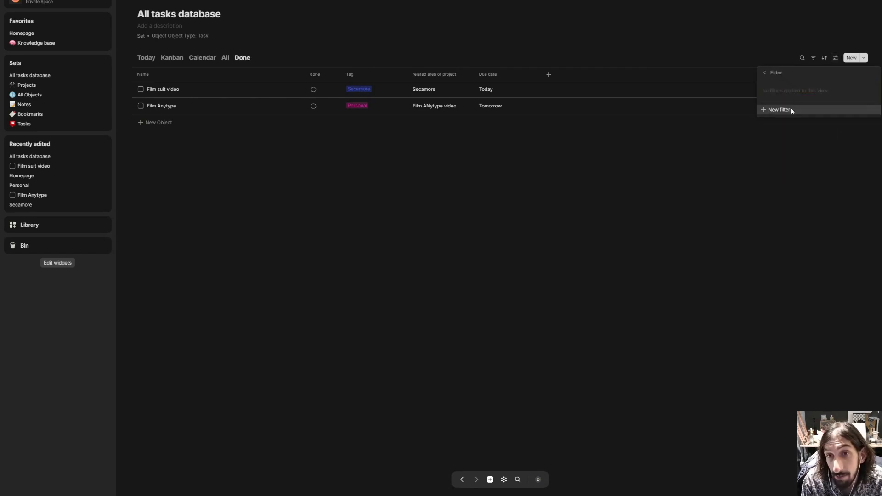
left_click(792, 94)
mouse_move(810, 108)
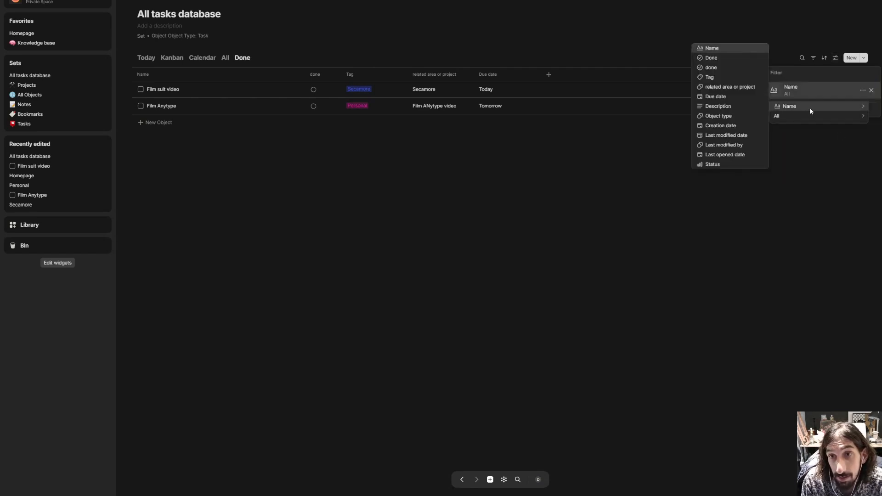
left_click(734, 66)
left_click(736, 118)
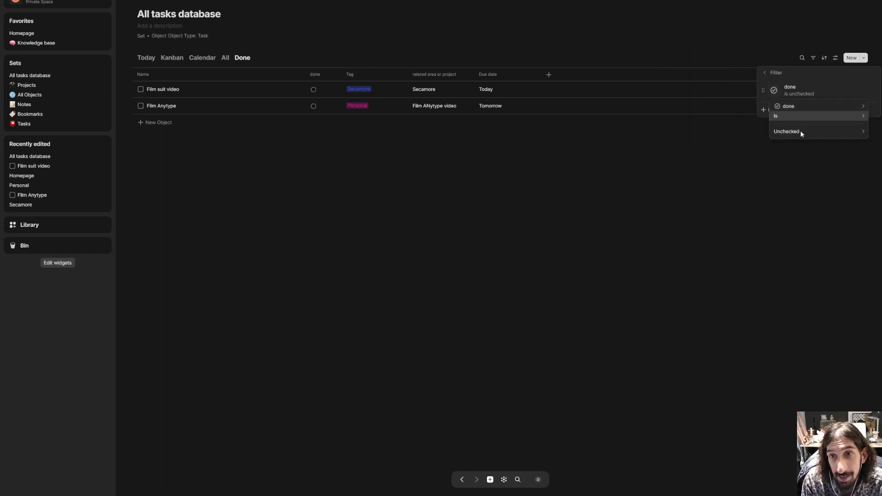
left_click(801, 132)
left_click(801, 144)
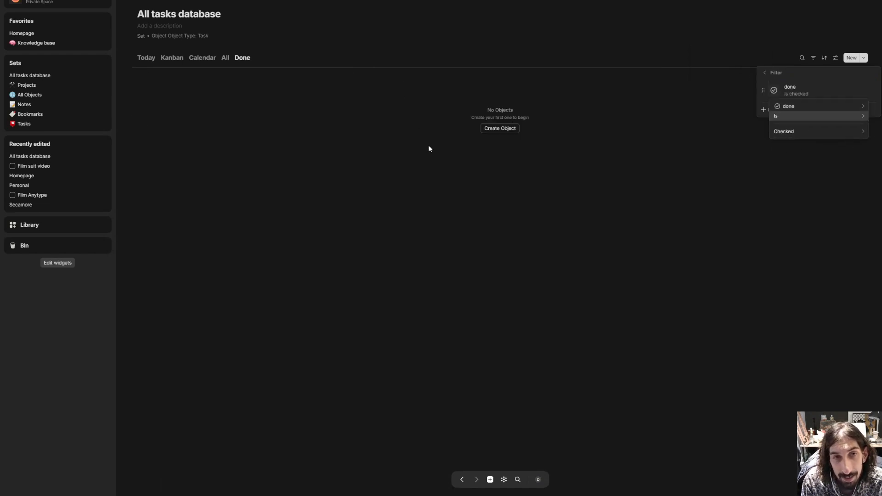
key("Escape")
key("Escape")
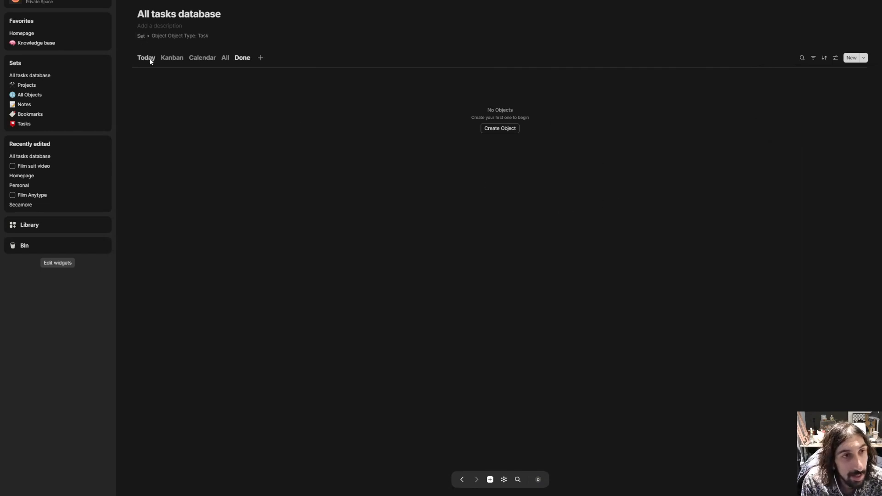
Mark the Film suit video task complete with its name checkbox in the Today view, and check the Calendar and Done views
left_click(146, 58)
left_click(140, 89)
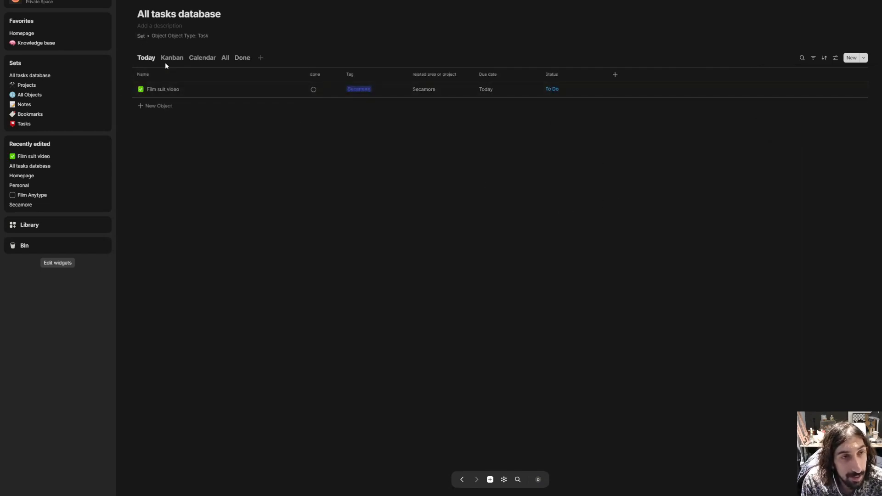
left_click(198, 62)
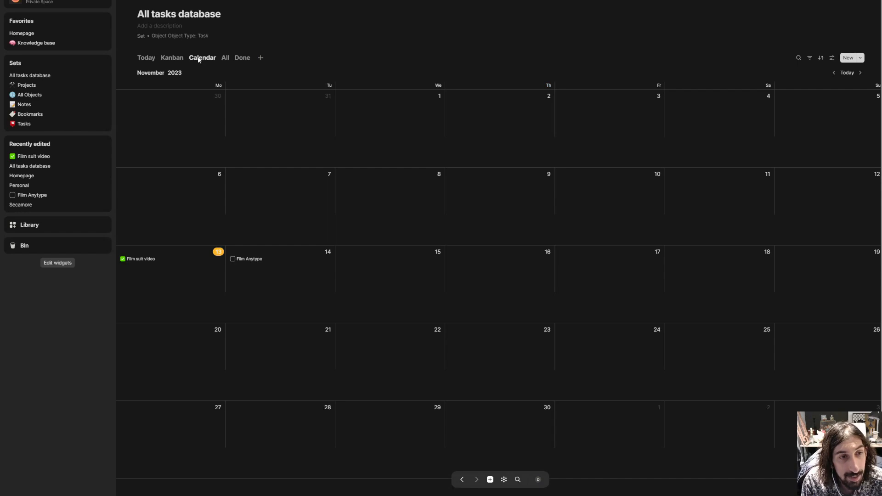
left_click(238, 60)
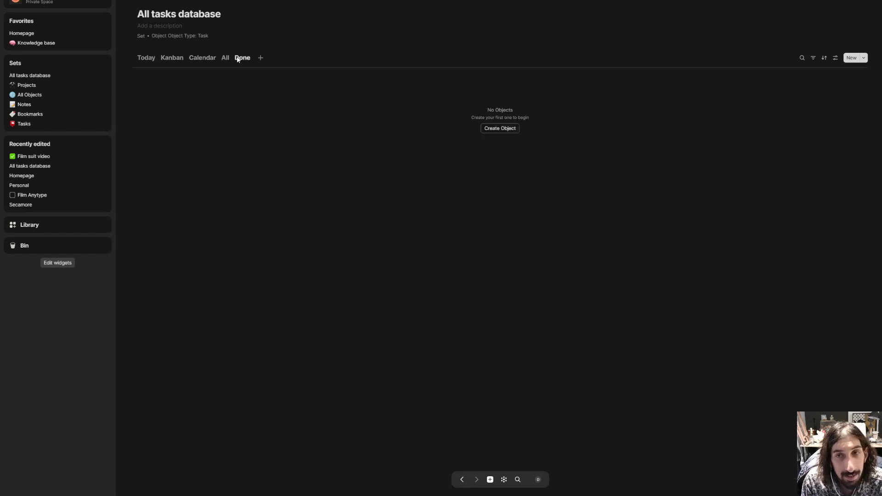
left_click(146, 58)
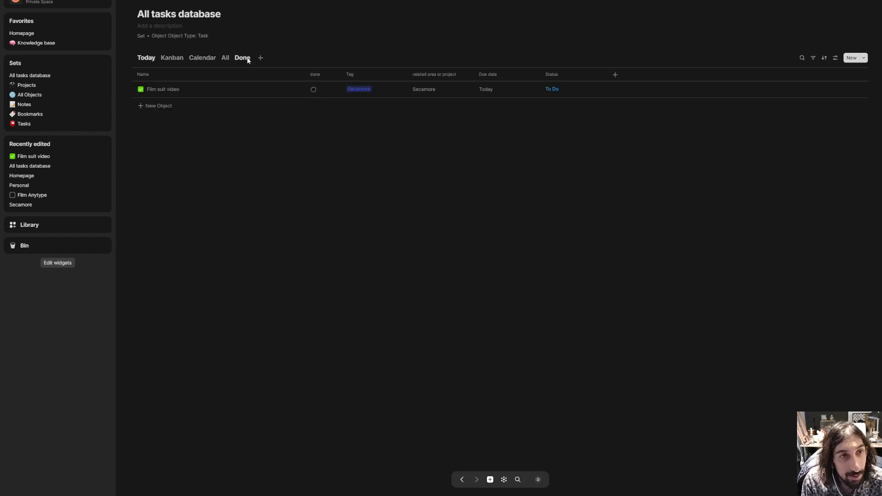
left_click(244, 58)
left_click(153, 59)
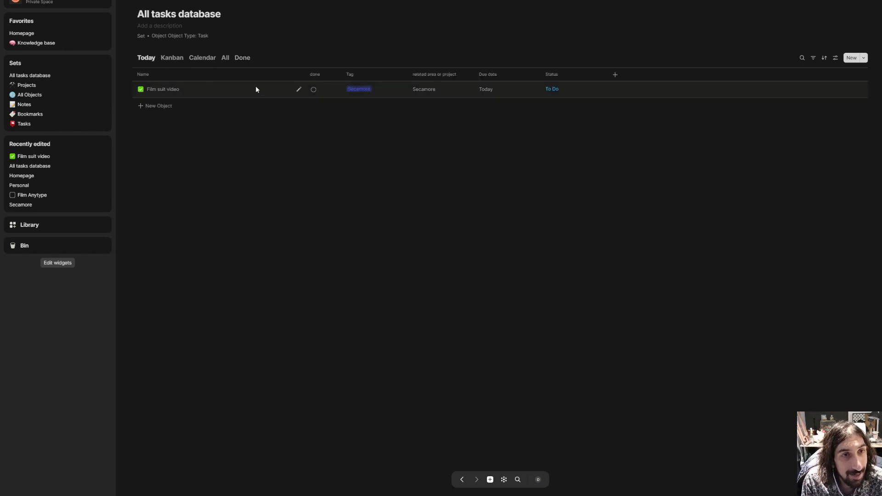
Tick the "done" relation of the Film suit video task in the Today view, and check the Done and Calendar views
left_click(313, 90)
left_click(242, 57)
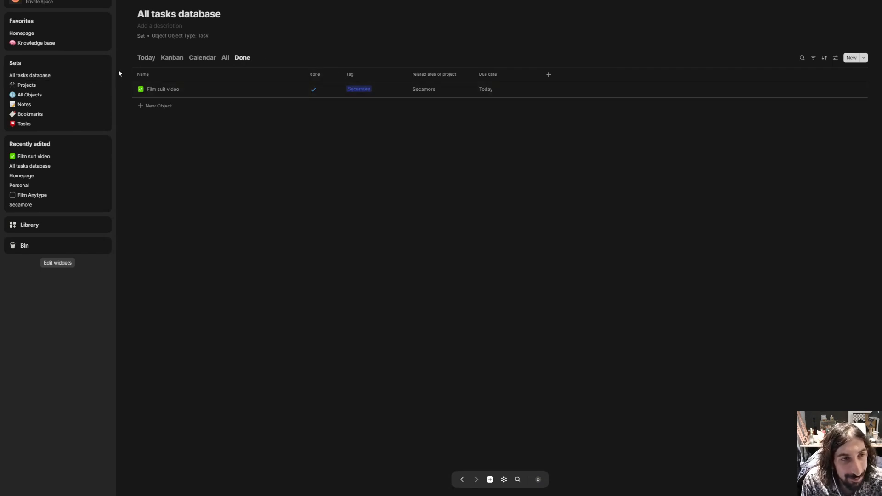
left_click(146, 57)
left_click(246, 59)
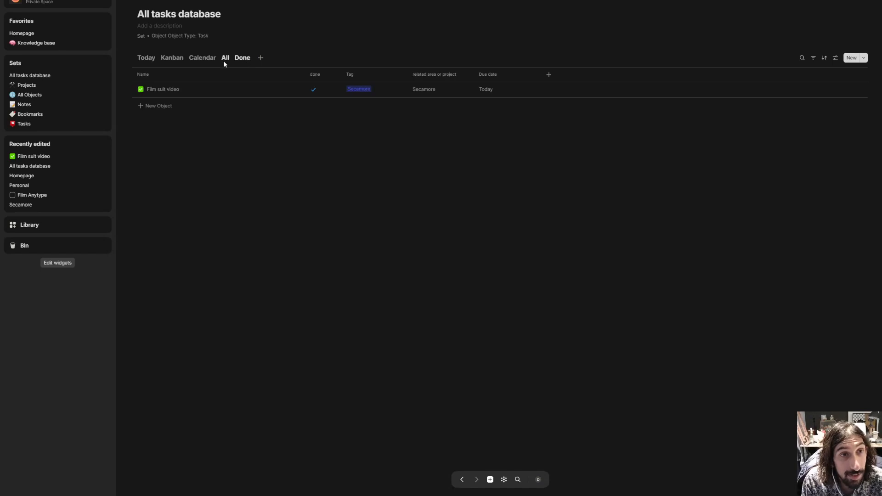
left_click(226, 57)
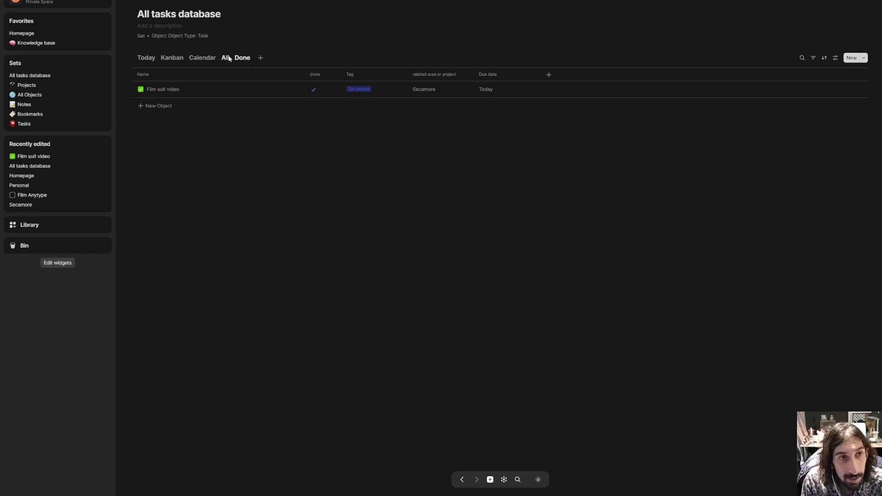
left_click(202, 58)
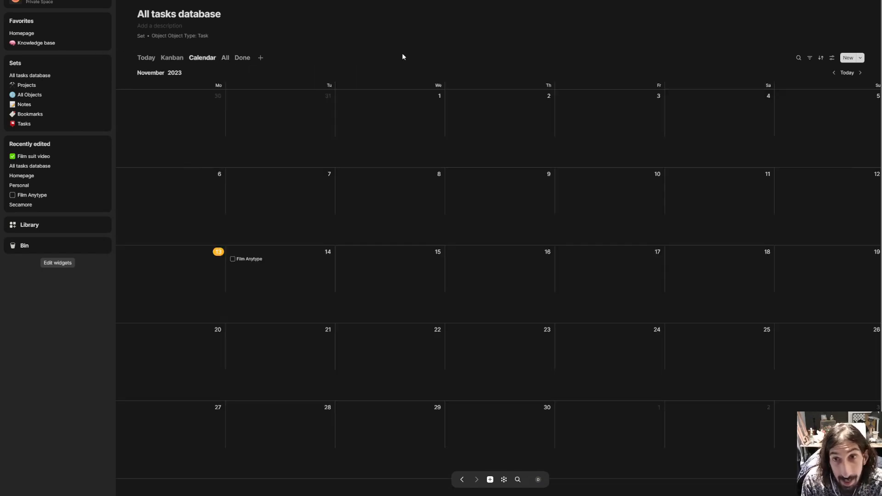
Examine the Calendar view's filters and the Kanban view's settings, and go through the Today, Kanban, Calendar and All views
left_click(809, 58)
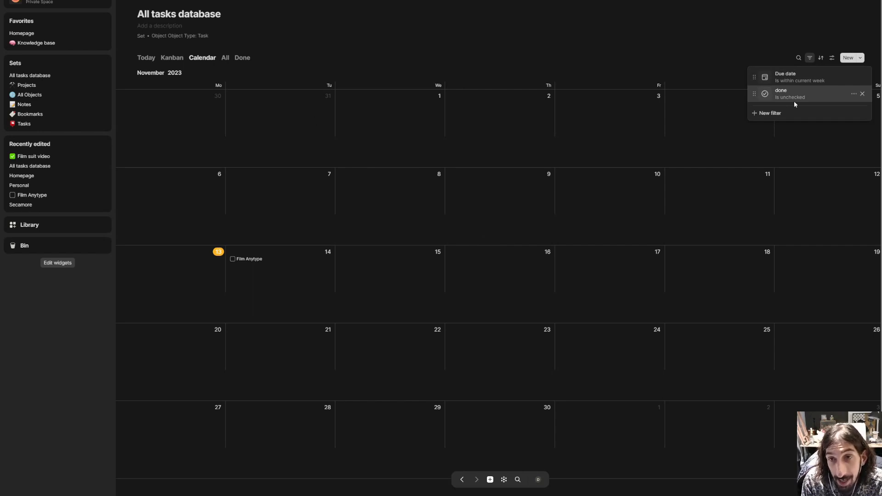
left_click(765, 52)
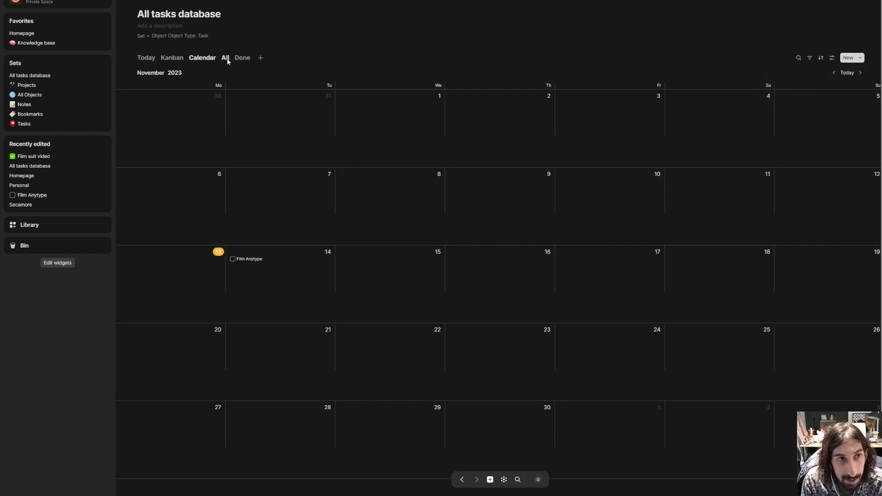
left_click(177, 59)
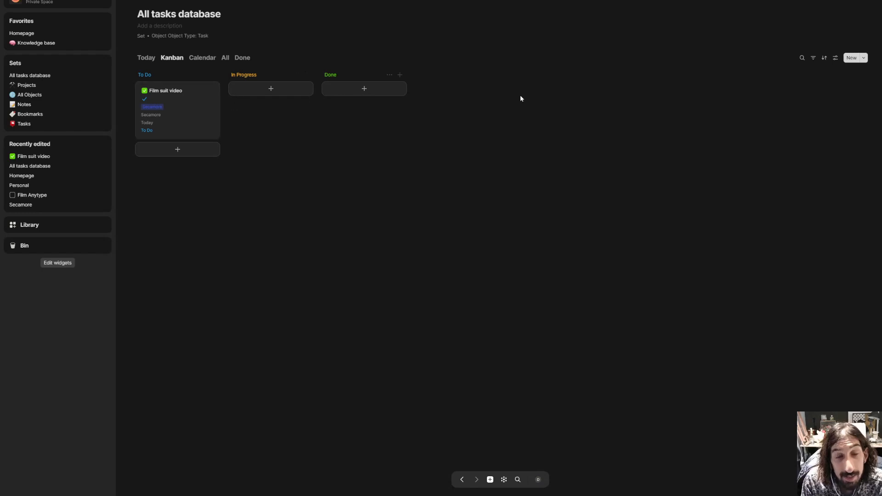
left_click(170, 59)
left_click(161, 71)
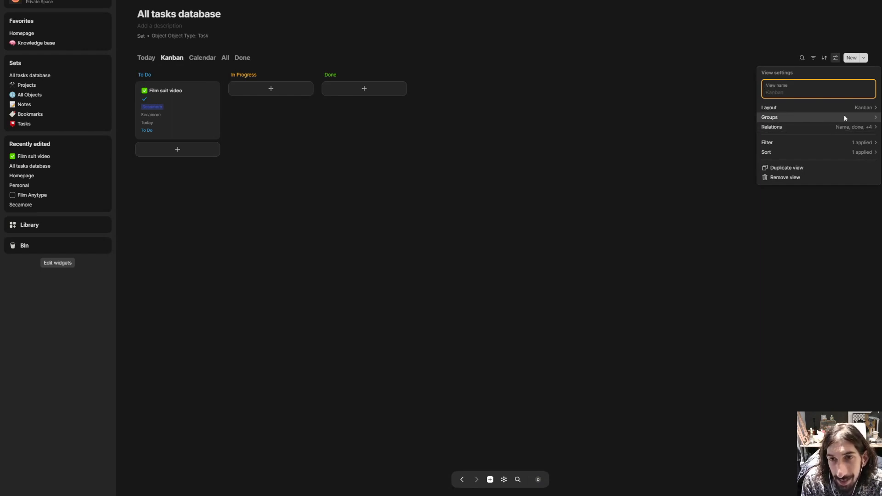
left_click(572, 57)
left_click(146, 57)
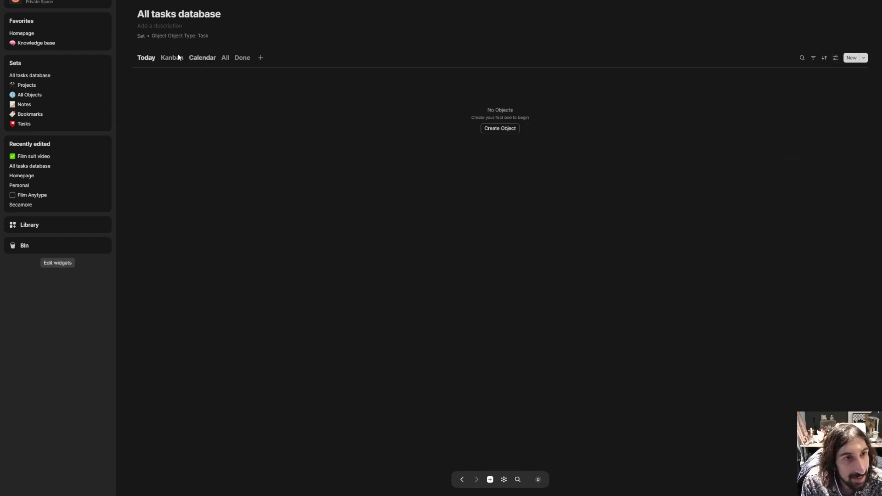
left_click(171, 59)
left_click(202, 57)
left_click(226, 58)
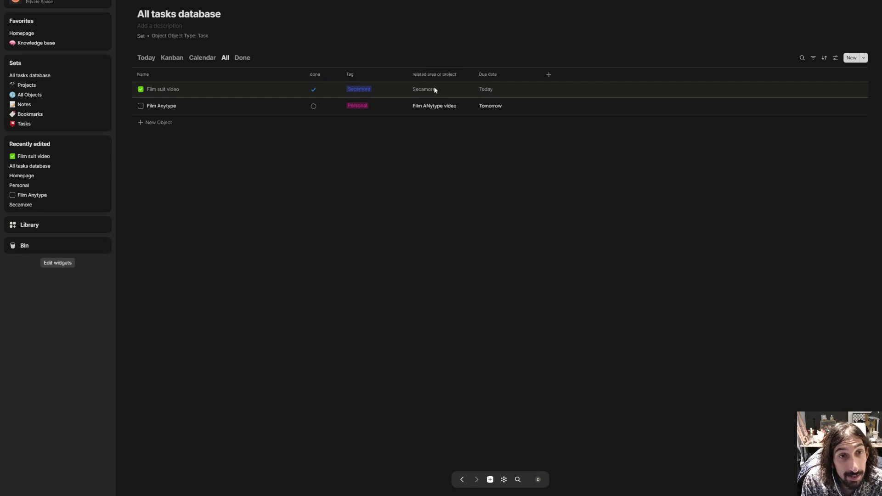
Show the Status relation as a column in the All view of the All tasks database
left_click(549, 74)
scroll(567, 170, "down", 1)
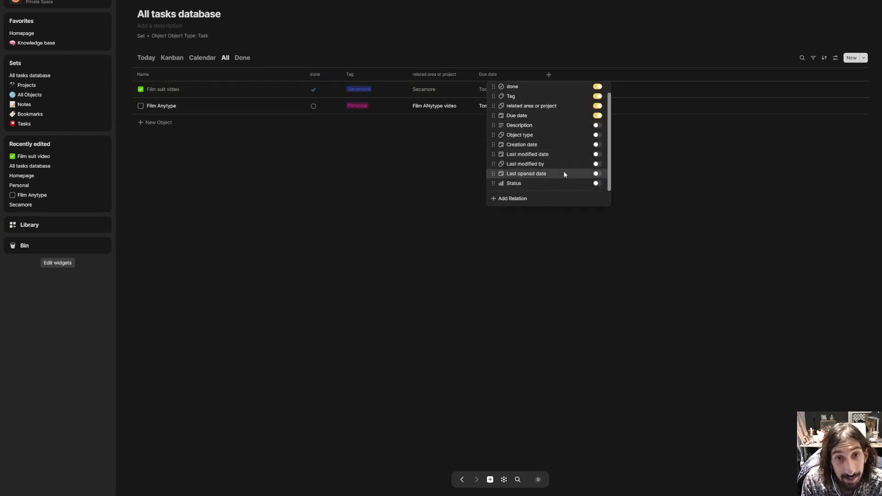
left_click(595, 183)
left_click(517, 246)
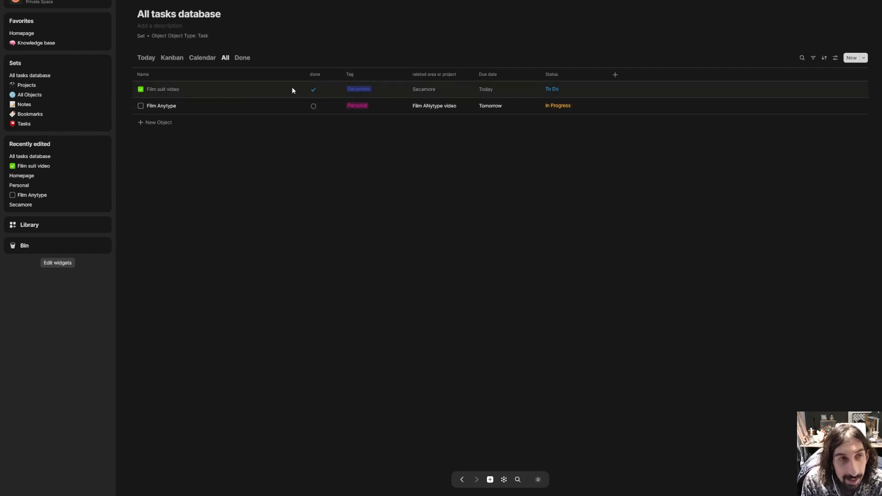
Examine the Kanban view's filter and its layout settings, including the grouping and page limit options
left_click(177, 58)
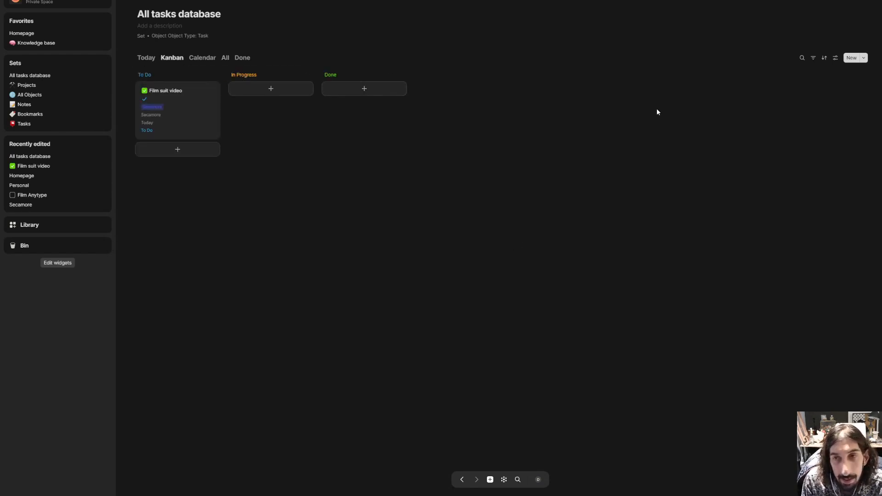
left_click(812, 57)
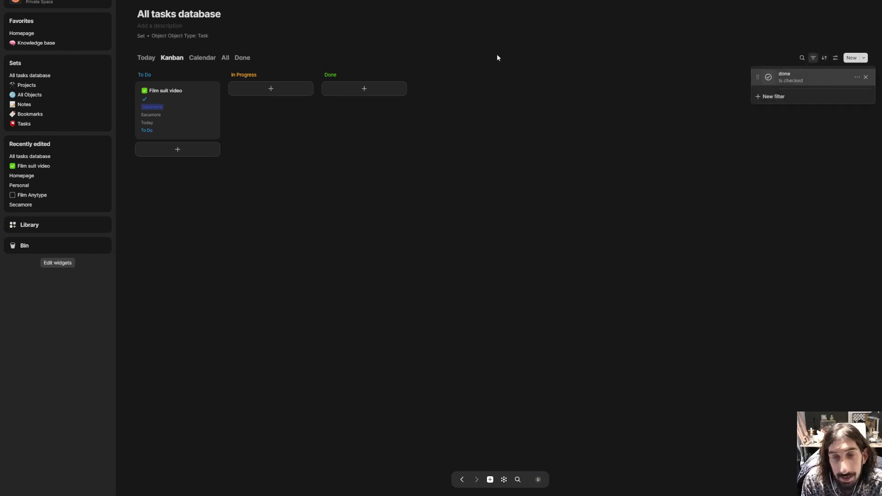
left_click(172, 58)
left_click(172, 59)
left_click(165, 69)
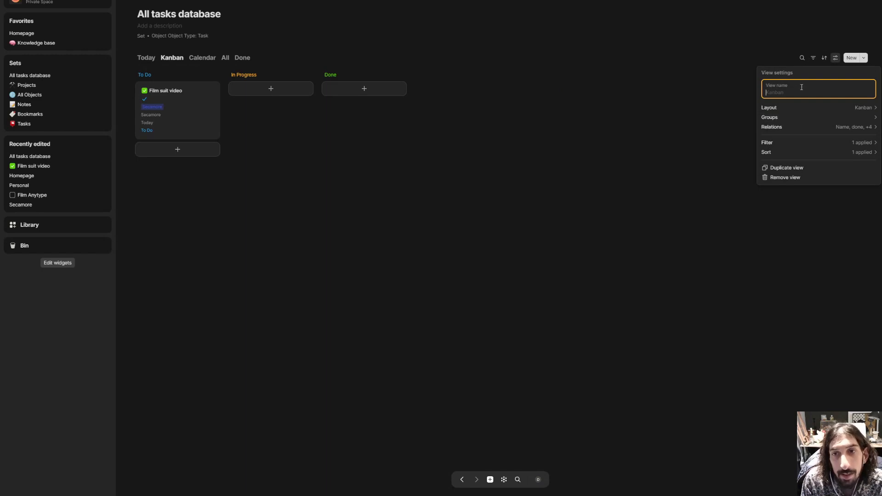
left_click(809, 108)
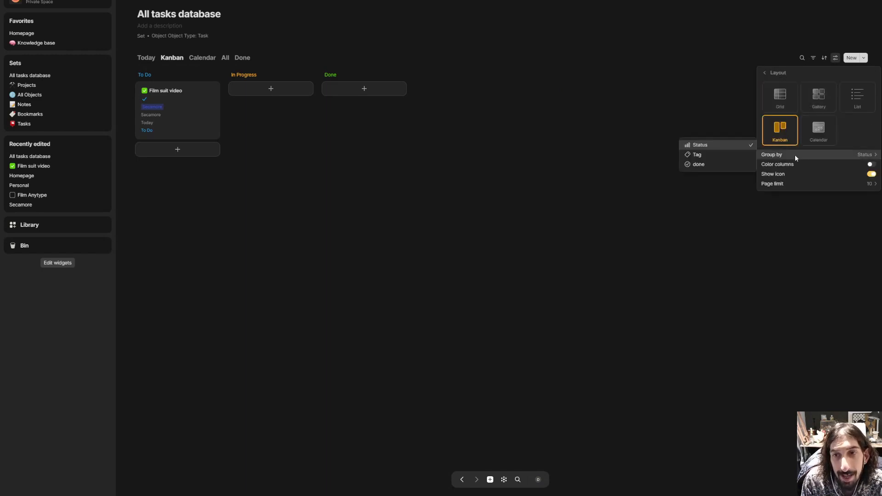
mouse_move(836, 156)
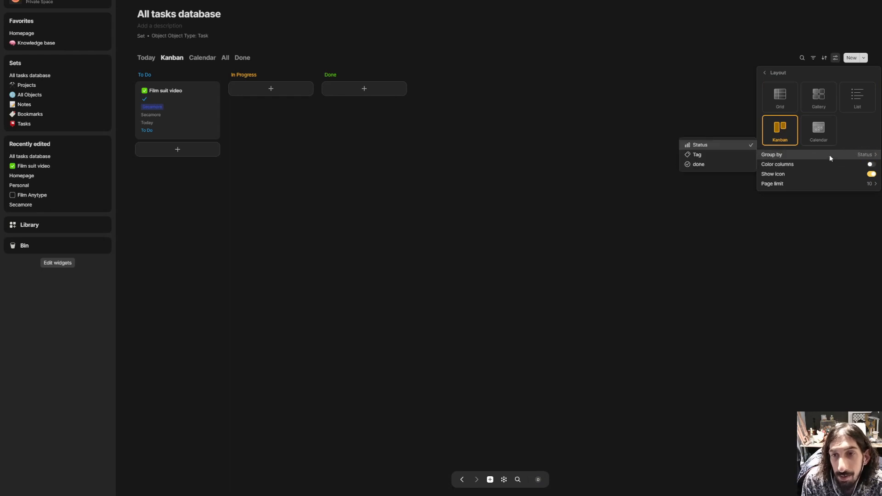
mouse_move(822, 182)
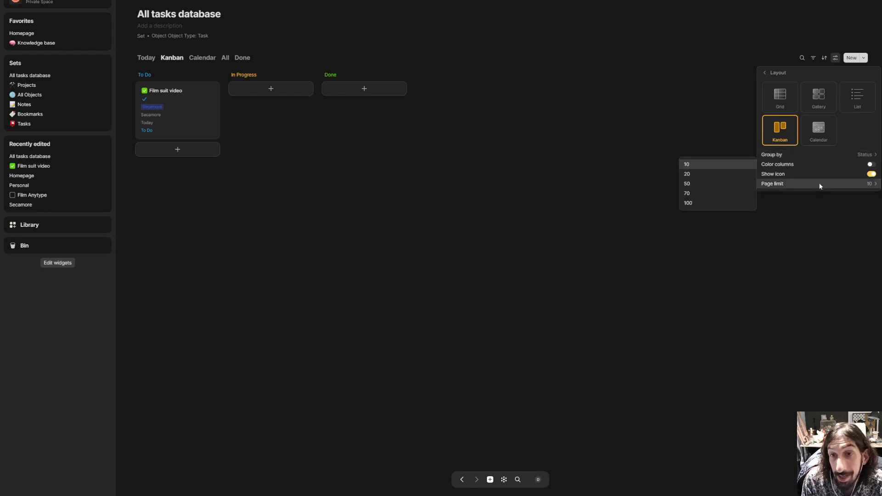
left_click(645, 111)
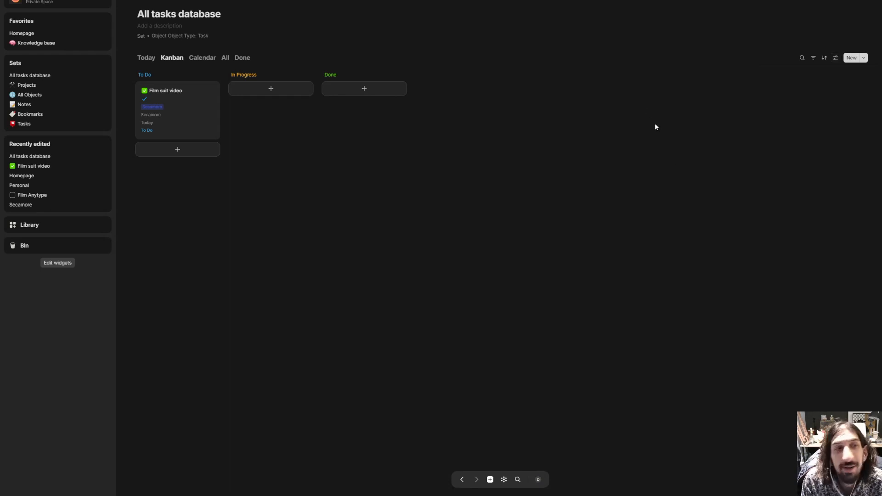
Open the Personal page from the Homepage and go through its inline set's Kanban, Calendar and All views
left_click(30, 34)
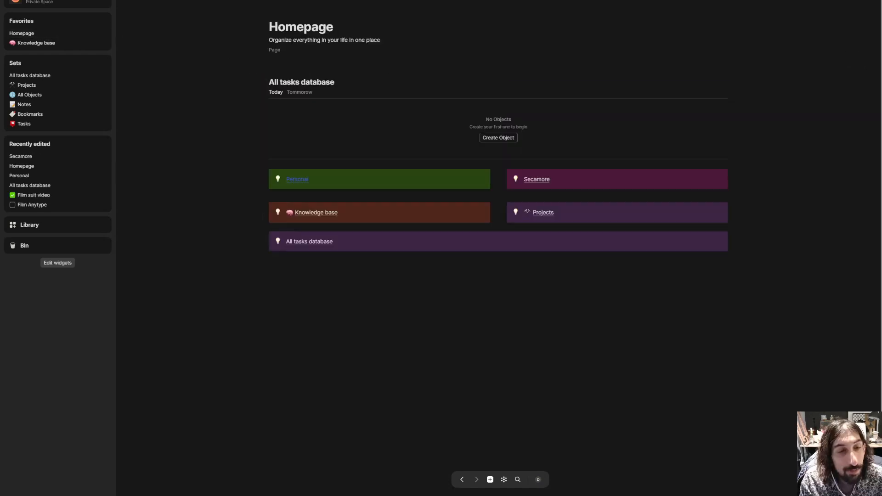
left_click(296, 179)
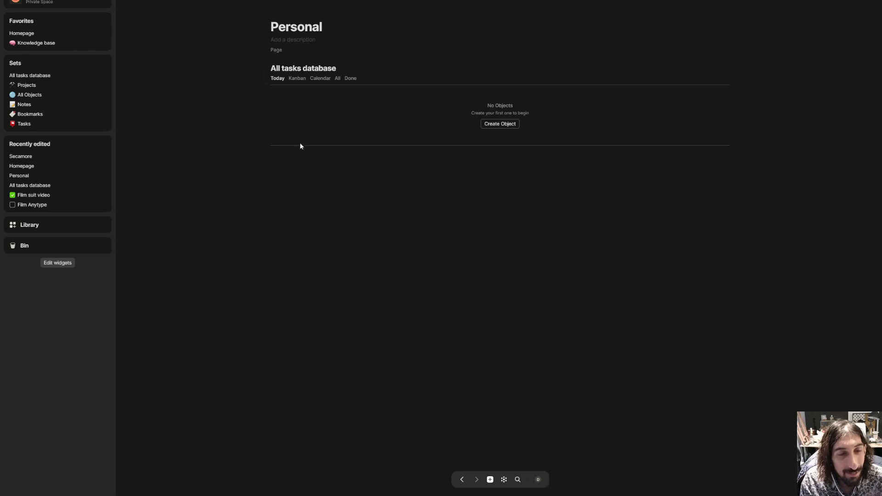
left_click(298, 78)
left_click(320, 79)
left_click(337, 78)
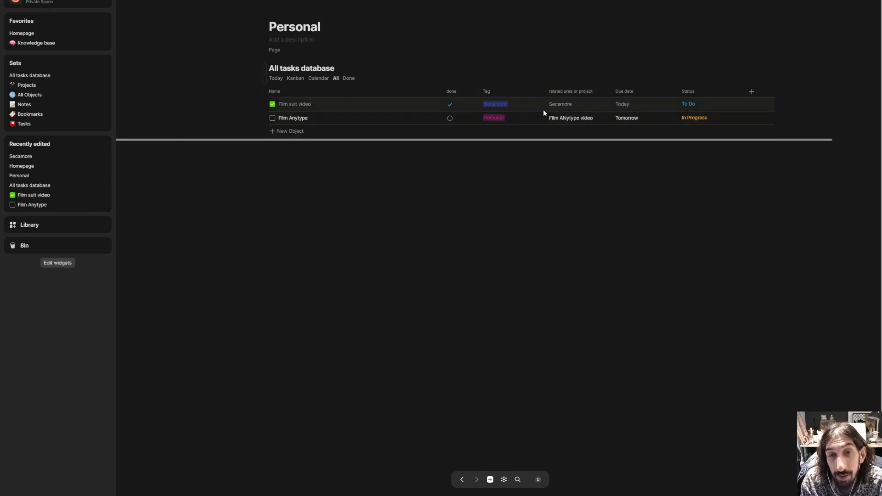
Explore the workspace graph, open the Film suit video task from it, and return to the All tasks database's All view
left_click(504, 479)
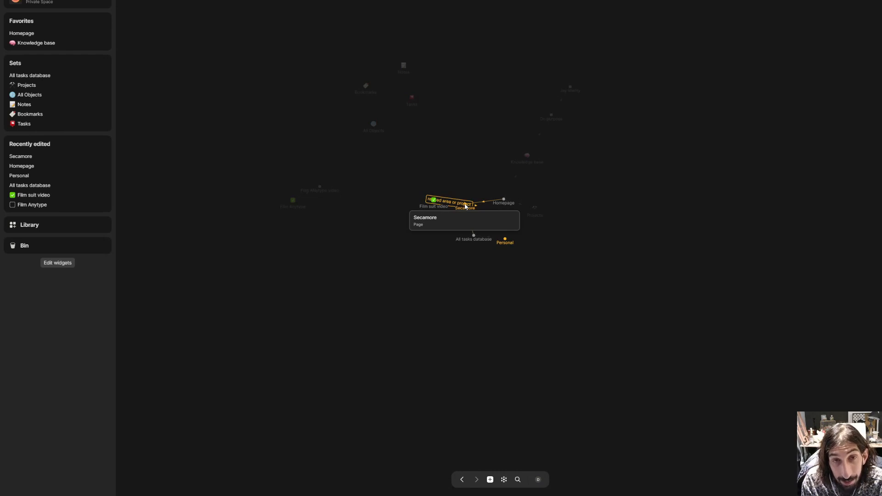
left_click(419, 207)
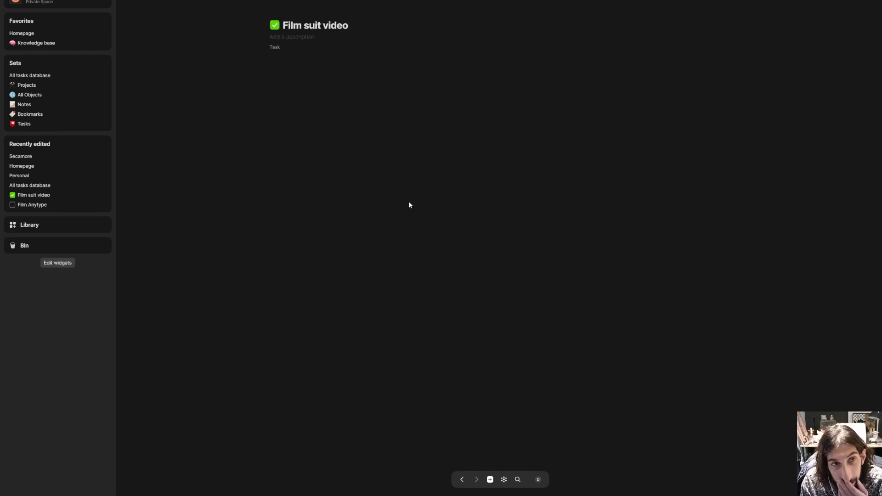
key("alt+Left")
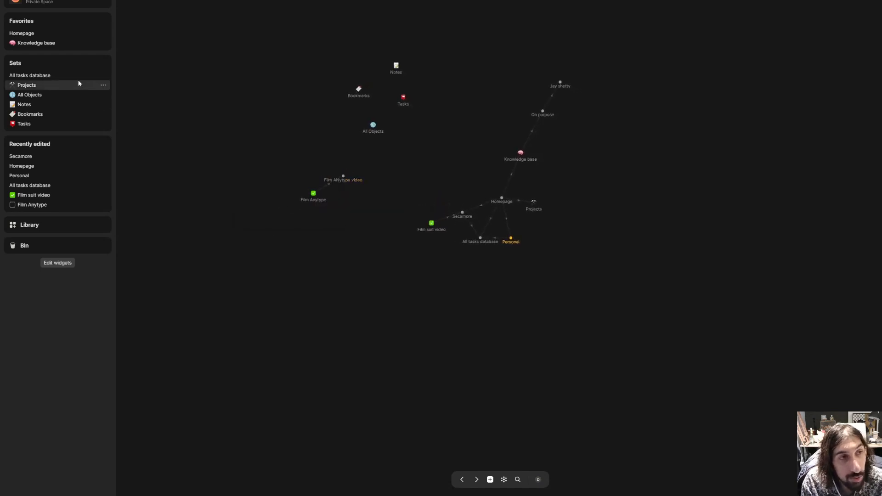
left_click(40, 76)
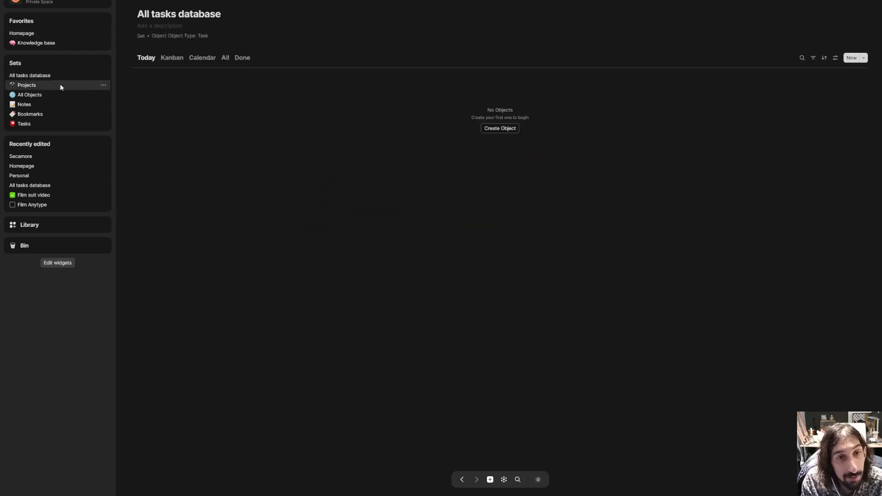
left_click(225, 57)
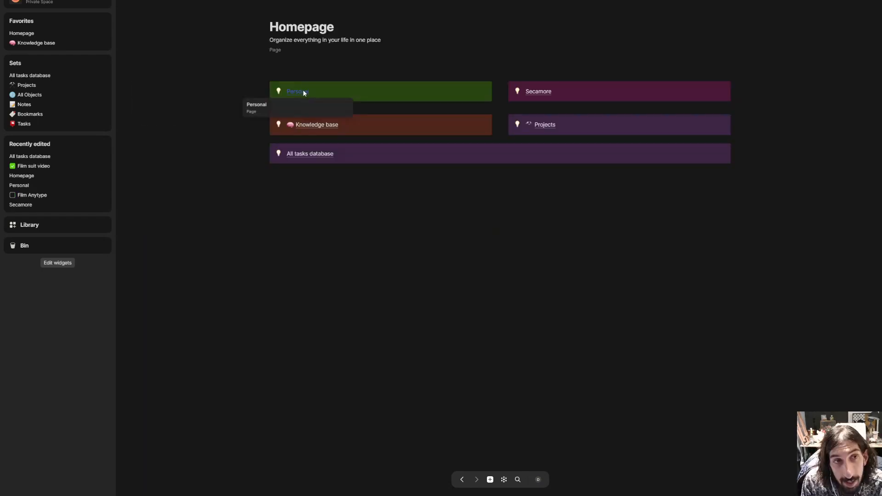
Delete the existing All tasks database inline set from the Personal page
left_click(306, 92)
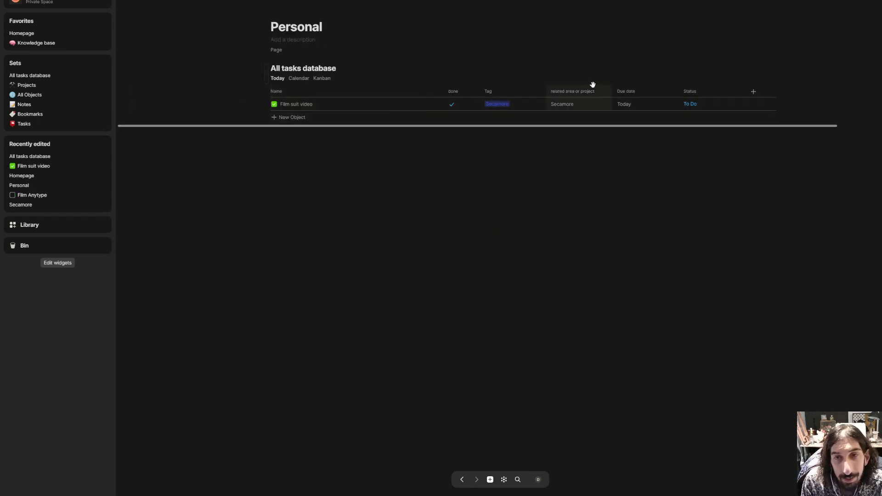
left_click(263, 70)
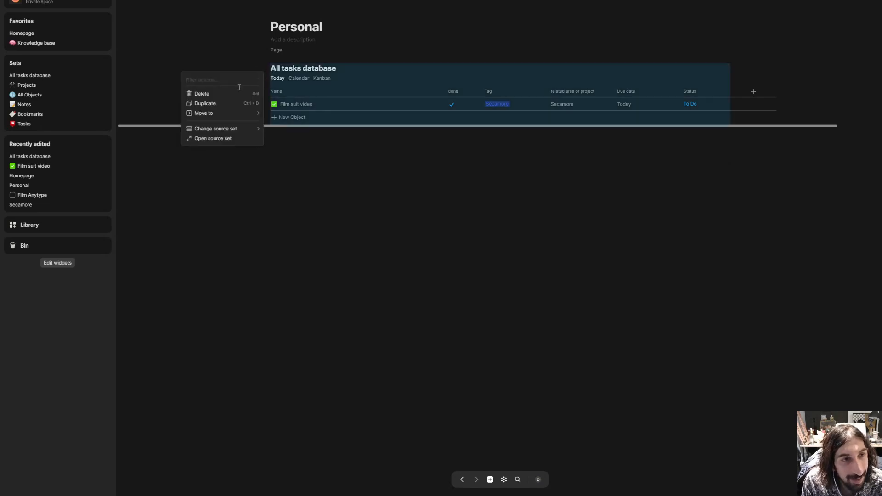
left_click(231, 94)
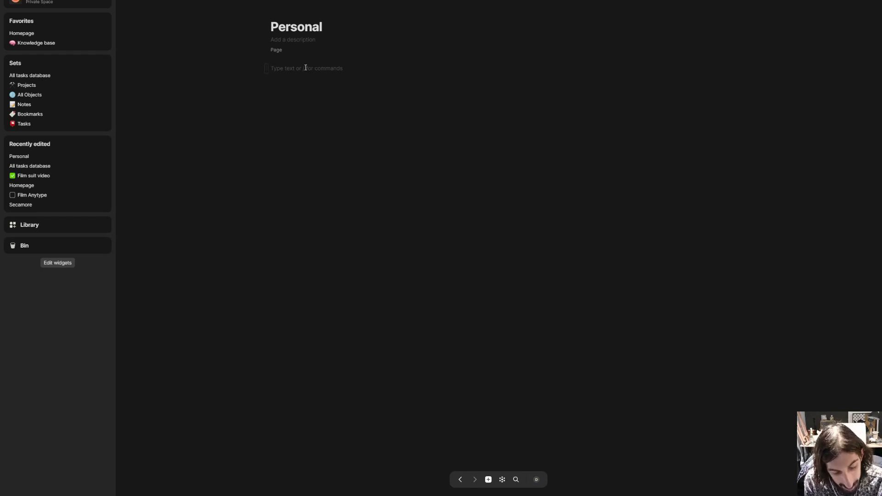
Insert an inline set on the Personal page with All tasks database as its source
type("/inline")
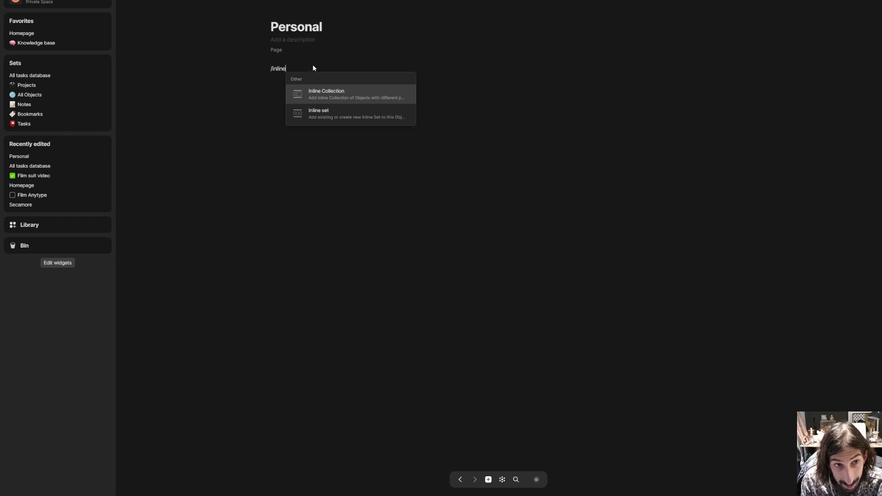
left_click(343, 111)
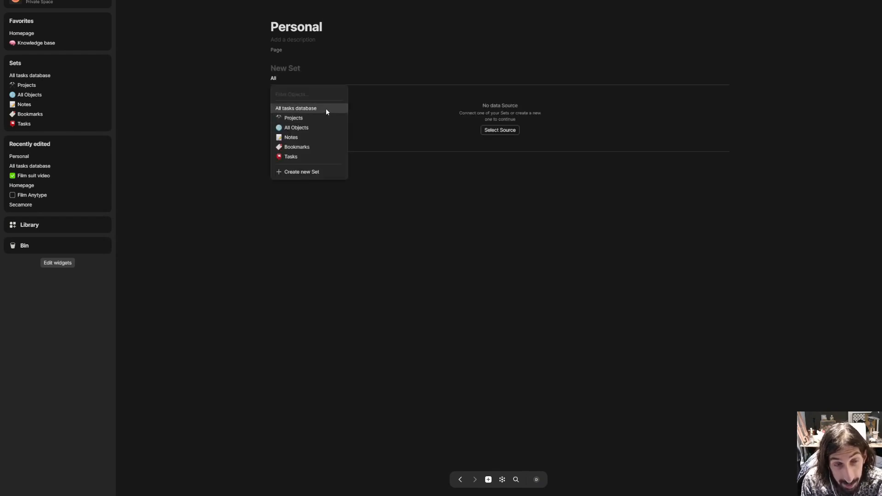
left_click(326, 109)
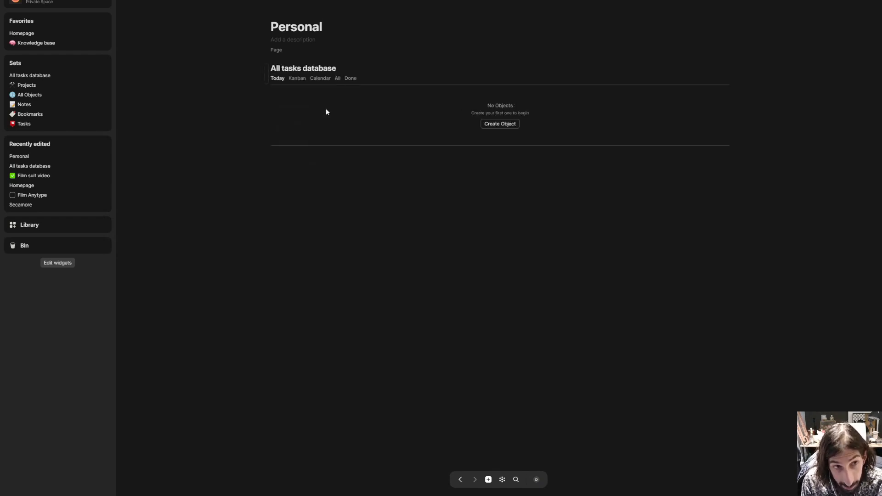
Go through the new inline set's Today, Kanban, Calendar, All and Done views on the Personal page
left_click(298, 79)
left_click(320, 78)
left_click(337, 78)
left_click(347, 80)
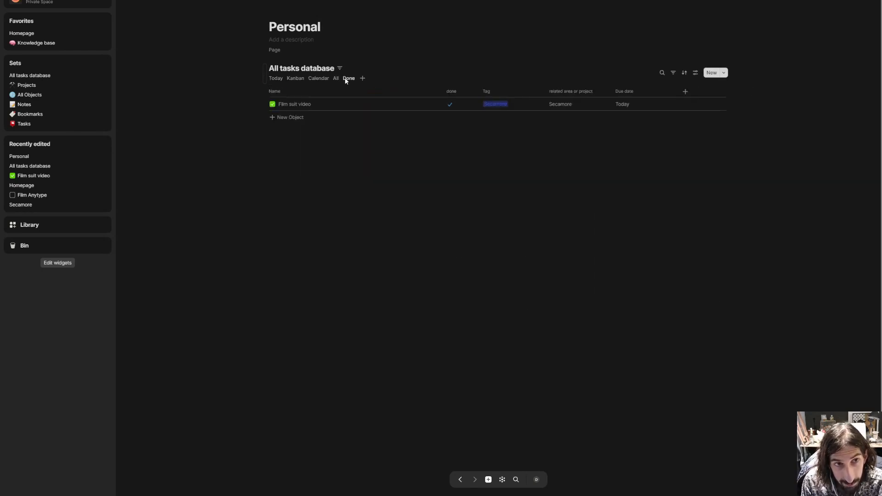
left_click(348, 78)
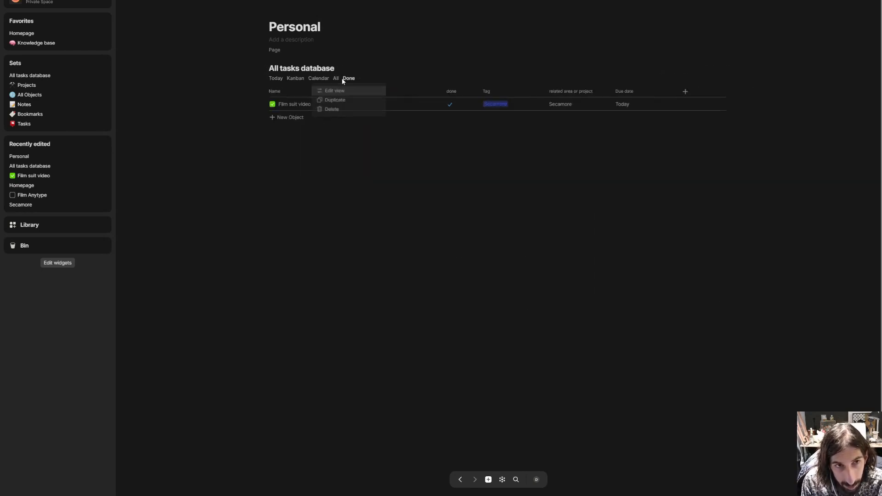
left_click(336, 78)
left_click(336, 78)
left_click(347, 79)
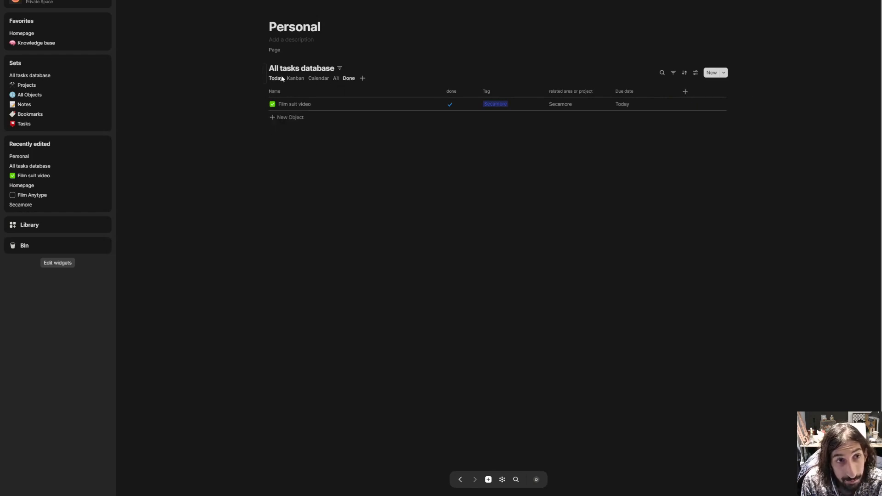
left_click(276, 79)
left_click(347, 79)
left_click(347, 79)
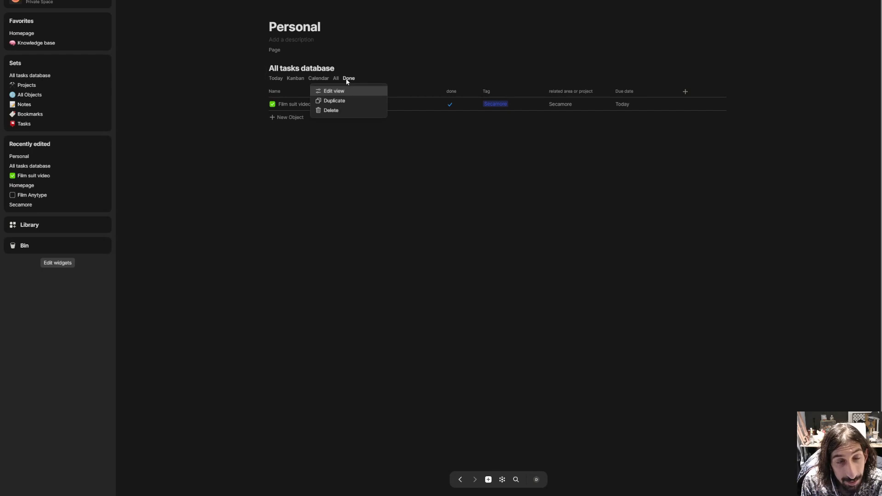
left_click(358, 70)
left_click(294, 78)
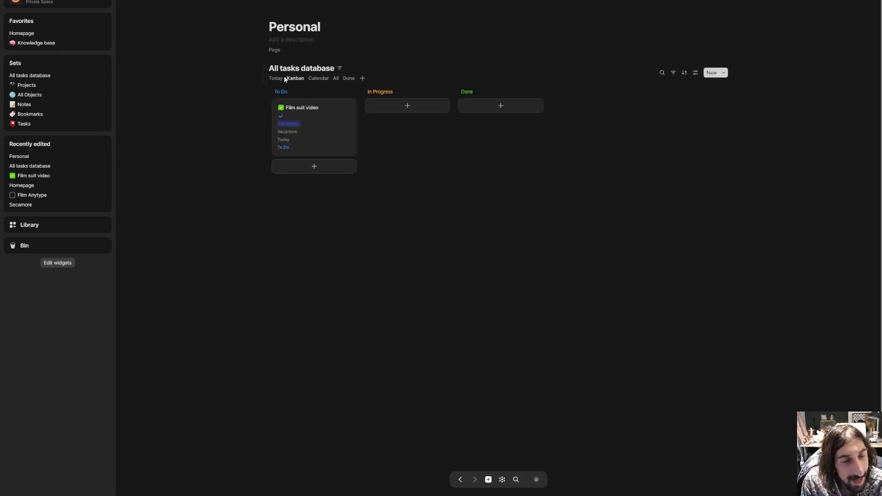
left_click(276, 79)
Add a filter to the inline set's Kanban view so that Tag has any of Personal
left_click(295, 78)
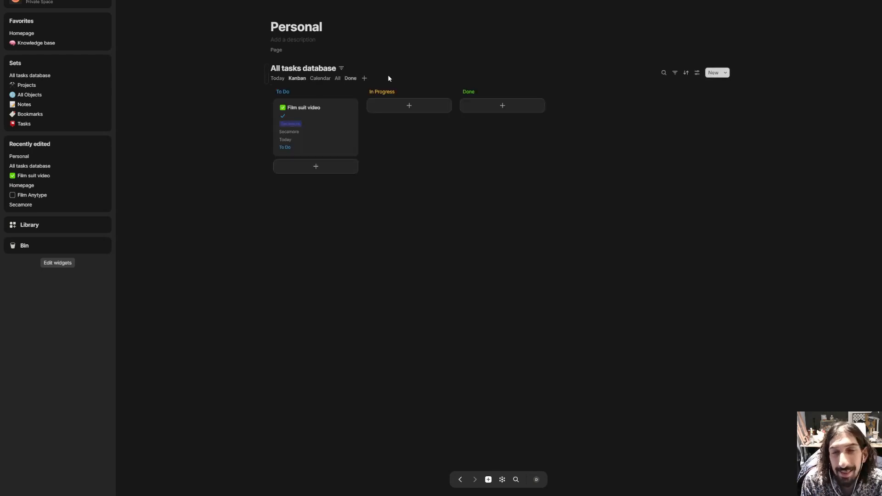
left_click(676, 73)
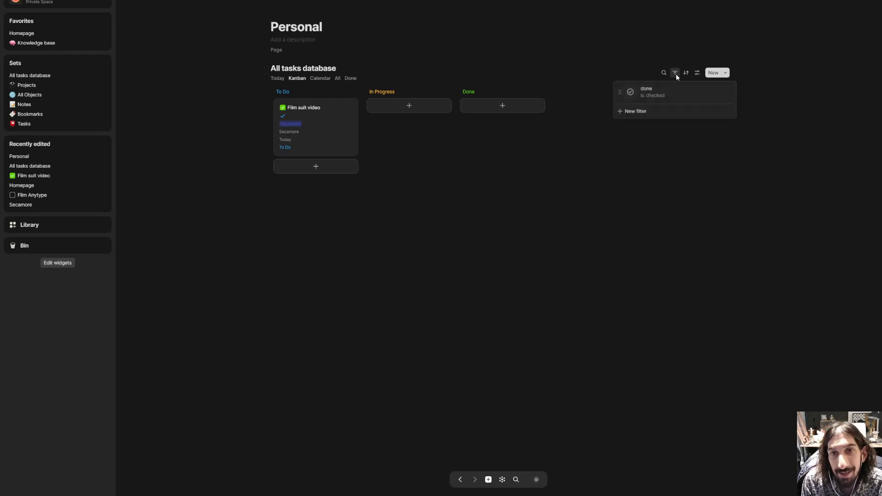
left_click(646, 114)
left_click(652, 112)
mouse_move(660, 122)
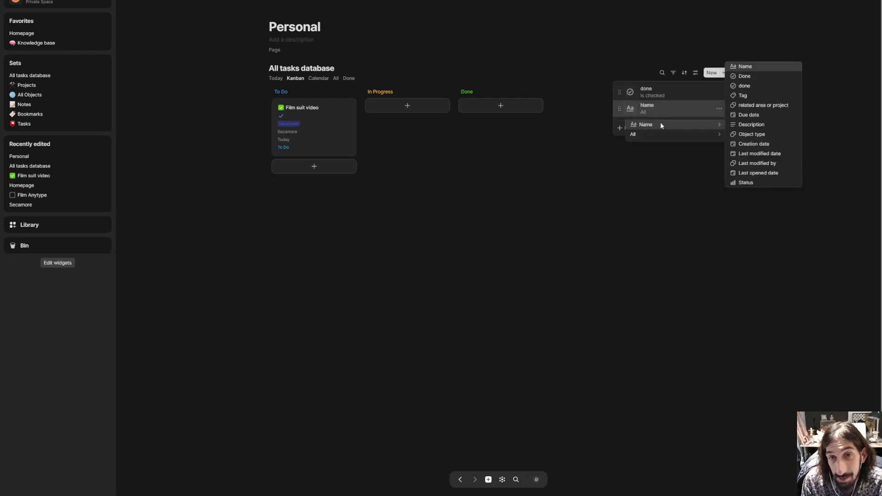
left_click(749, 96)
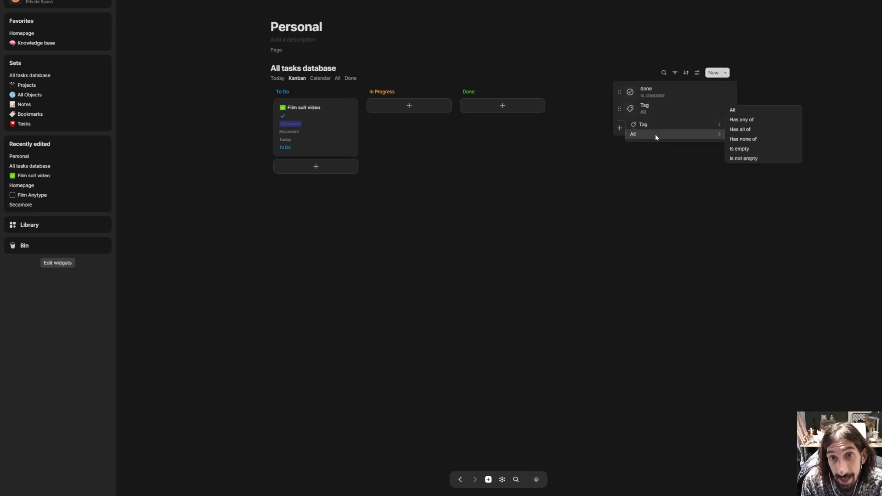
left_click(754, 121)
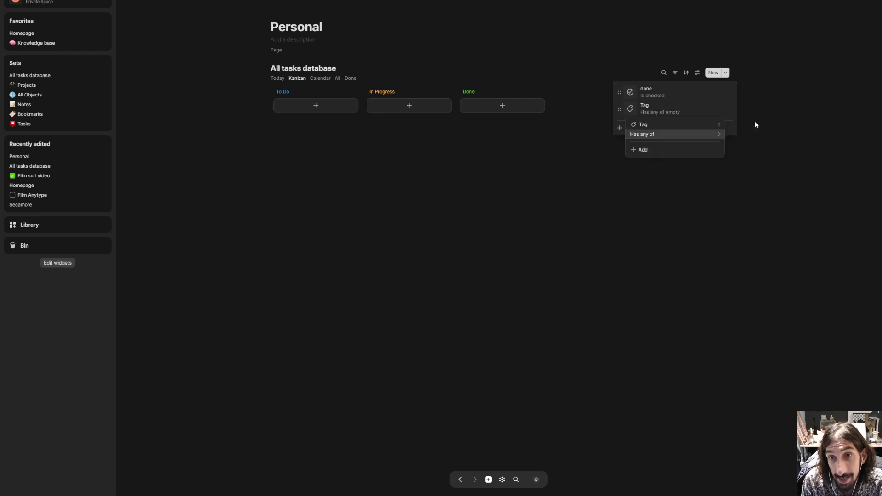
left_click(648, 152)
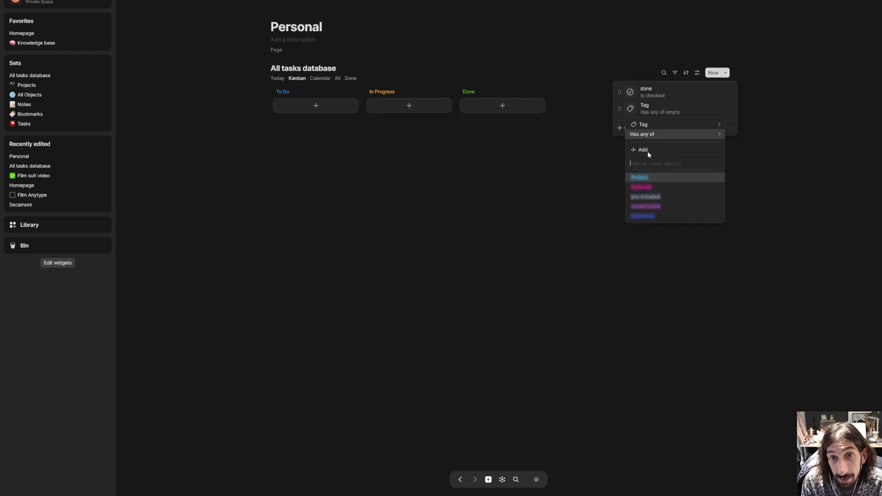
left_click(668, 188)
left_click(538, 172)
left_click(538, 173)
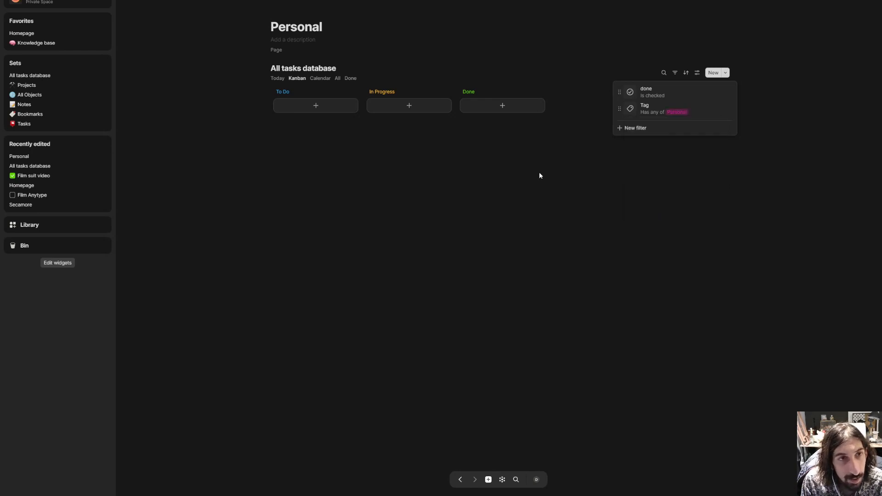
Add a filter to the inline set's Calendar view on the Personal page so that Tag has any of Personal
left_click(539, 172)
left_click(320, 78)
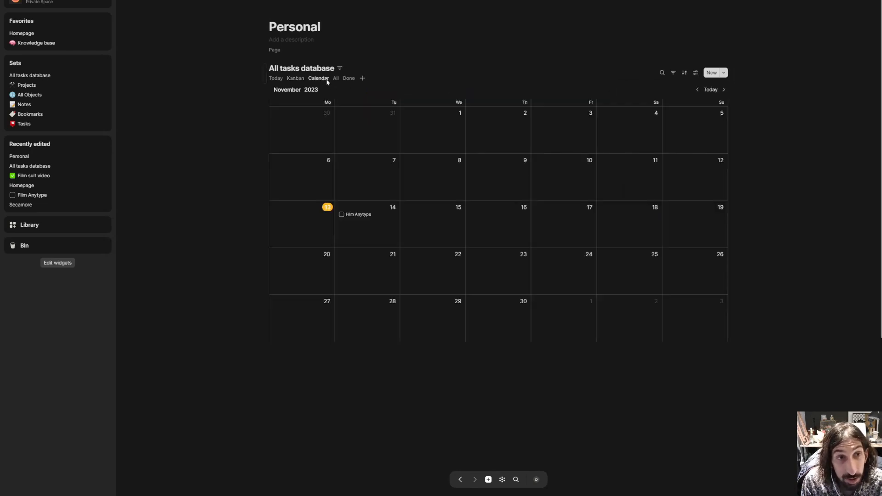
left_click(673, 73)
left_click(644, 124)
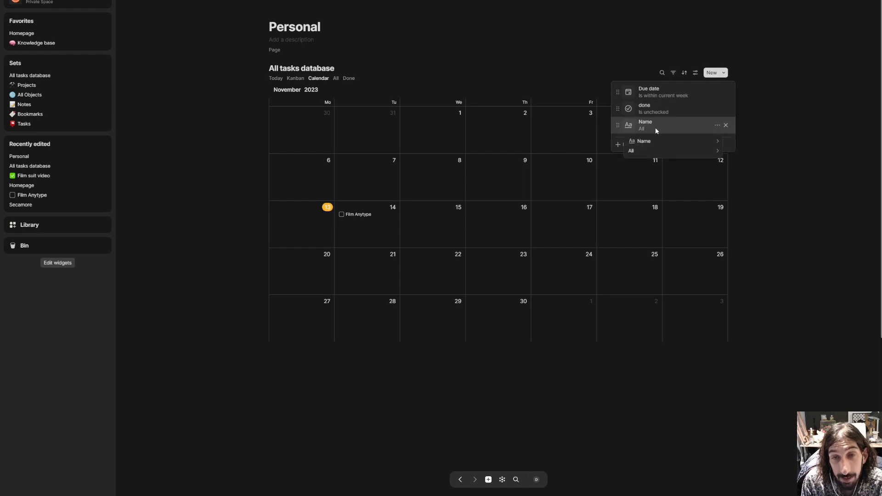
mouse_move(674, 145)
left_click(742, 112)
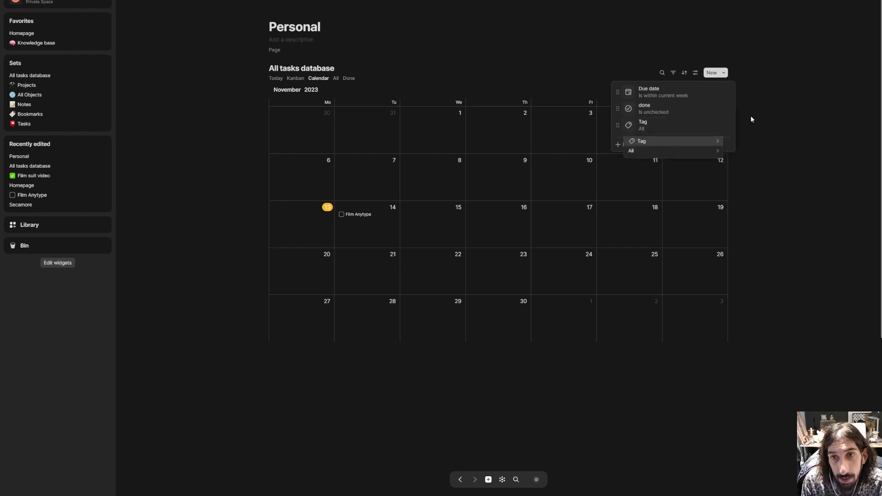
left_click(741, 137)
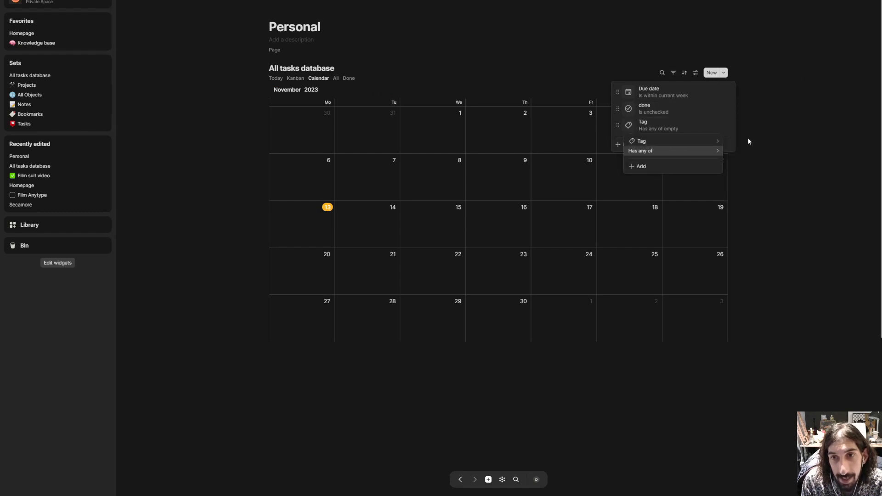
left_click(654, 166)
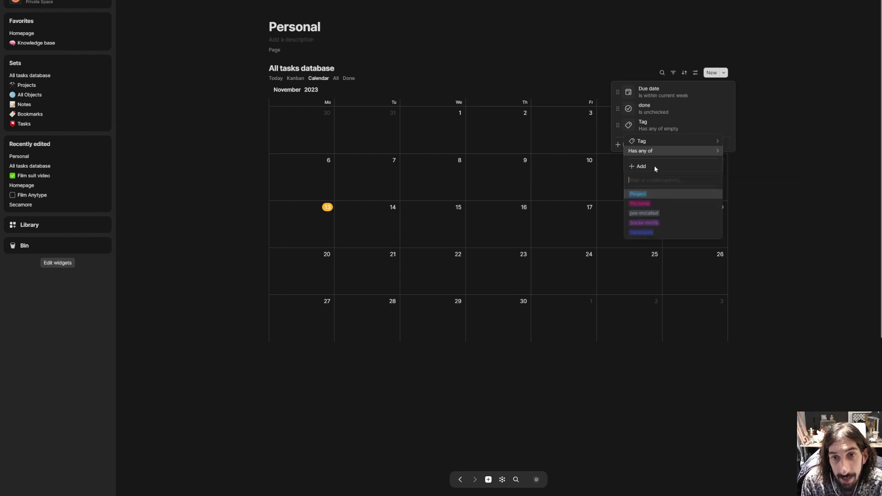
left_click(654, 203)
left_click(790, 205)
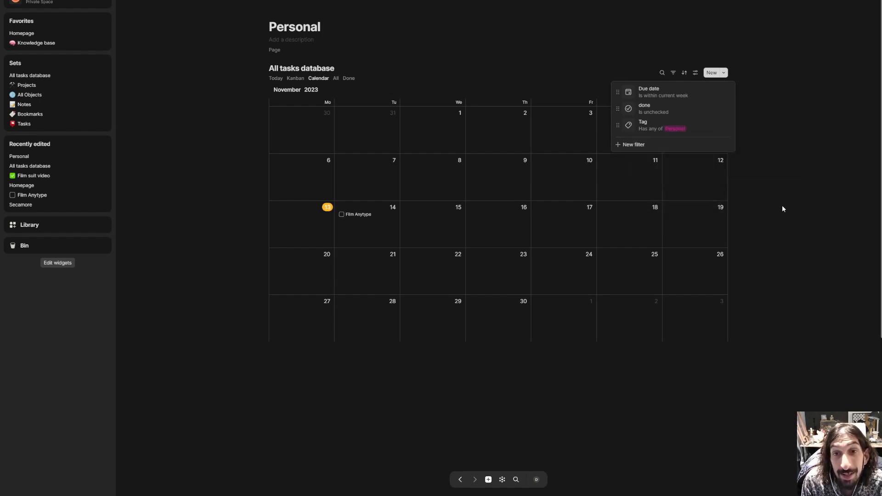
left_click(781, 206)
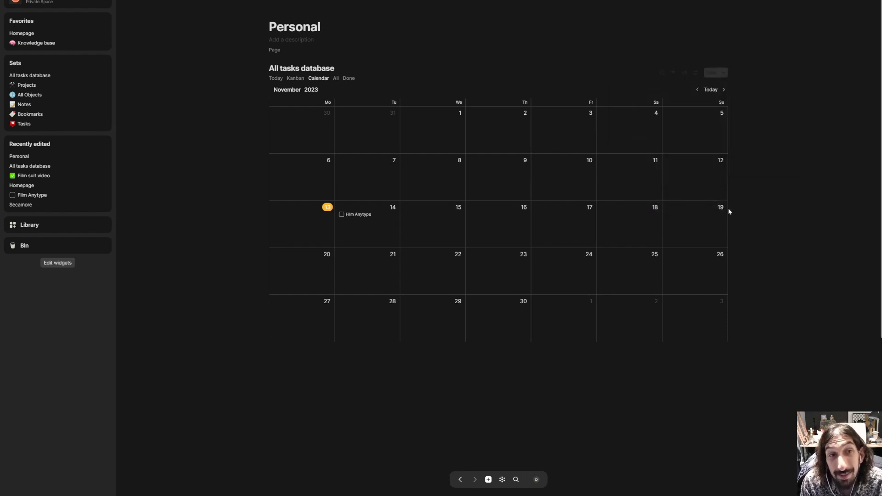
Add a filter to the inline set's Today view on the Personal page so that Tag has any of Personal
left_click(336, 78)
left_click(348, 78)
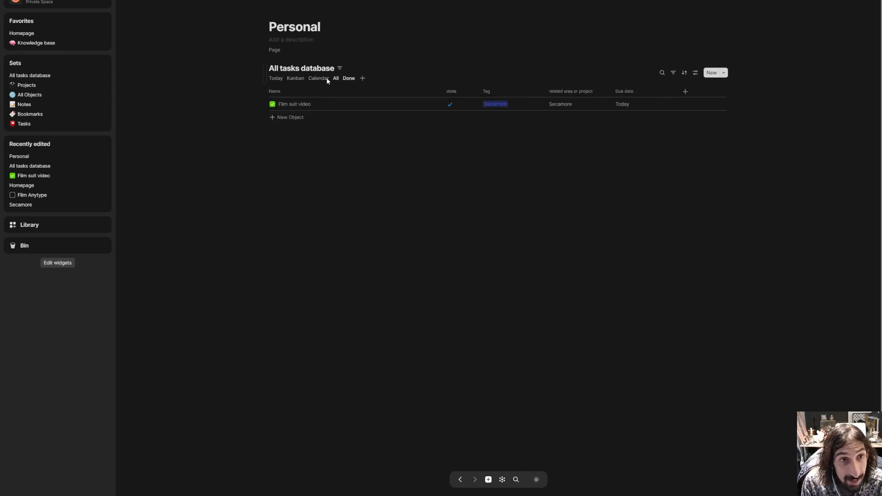
left_click(276, 78)
left_click(672, 73)
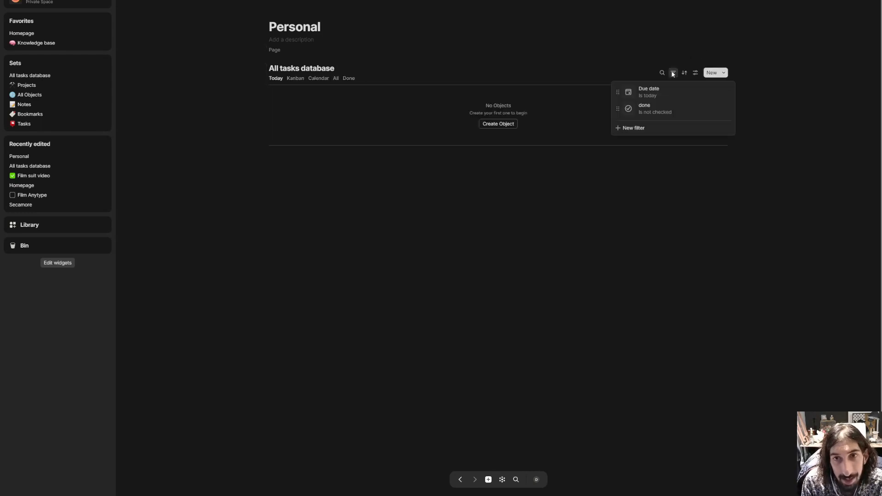
left_click(643, 128)
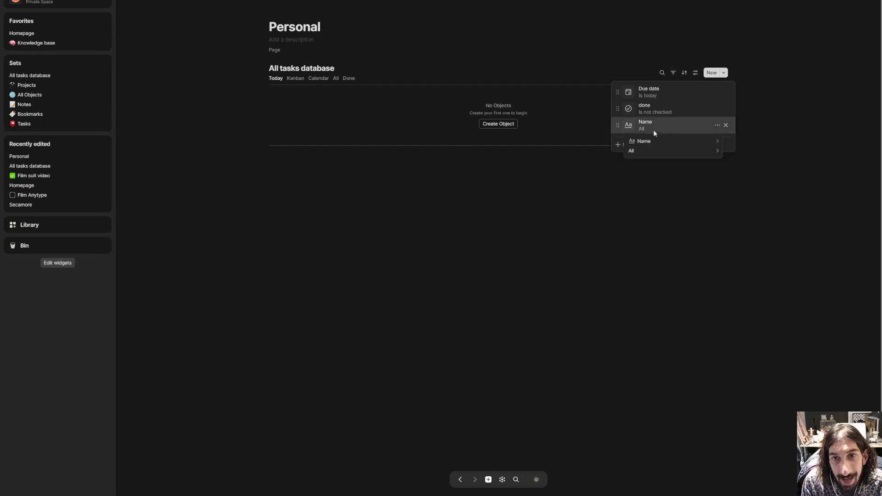
mouse_move(665, 143)
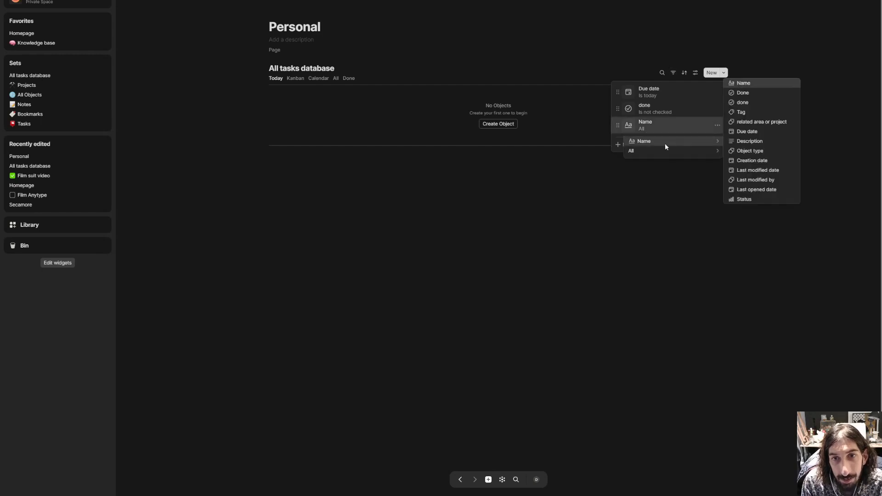
left_click(752, 112)
mouse_move(654, 150)
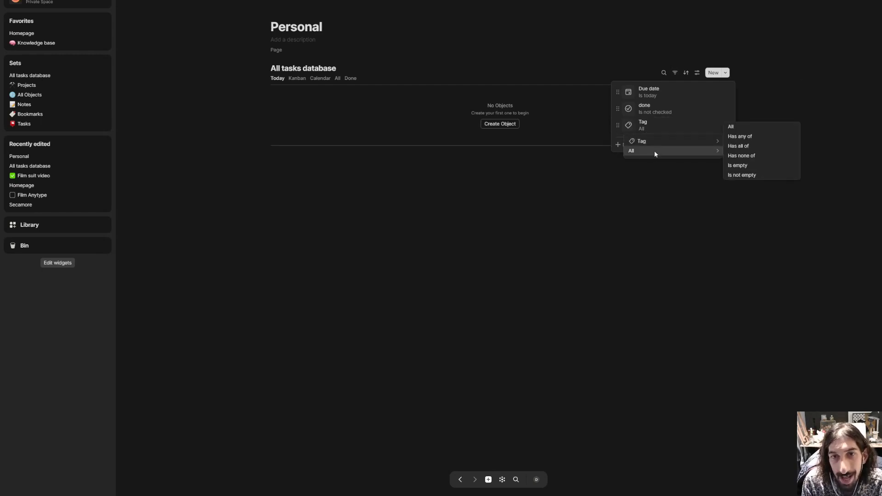
left_click(750, 137)
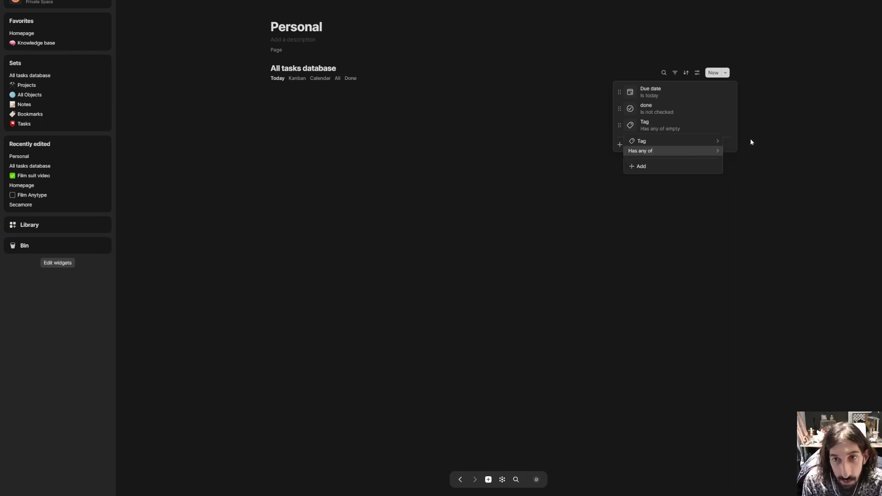
left_click(645, 167)
left_click(661, 201)
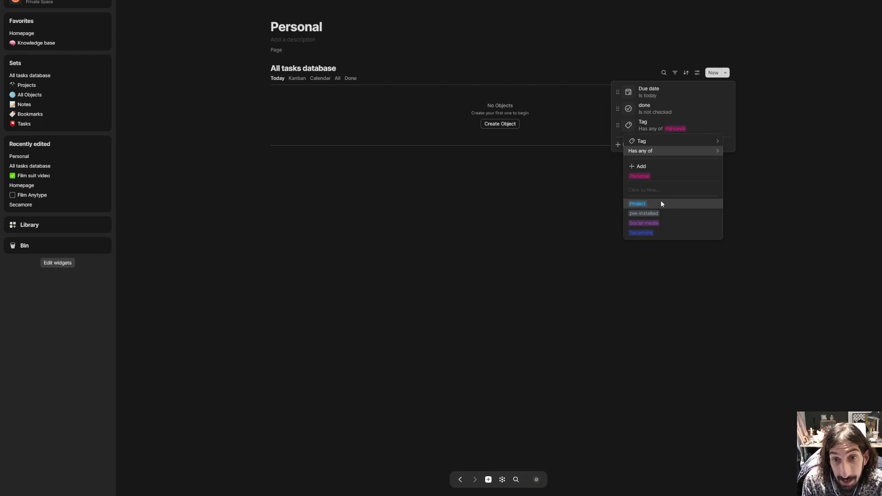
left_click(526, 198)
left_click(542, 186)
left_click(550, 182)
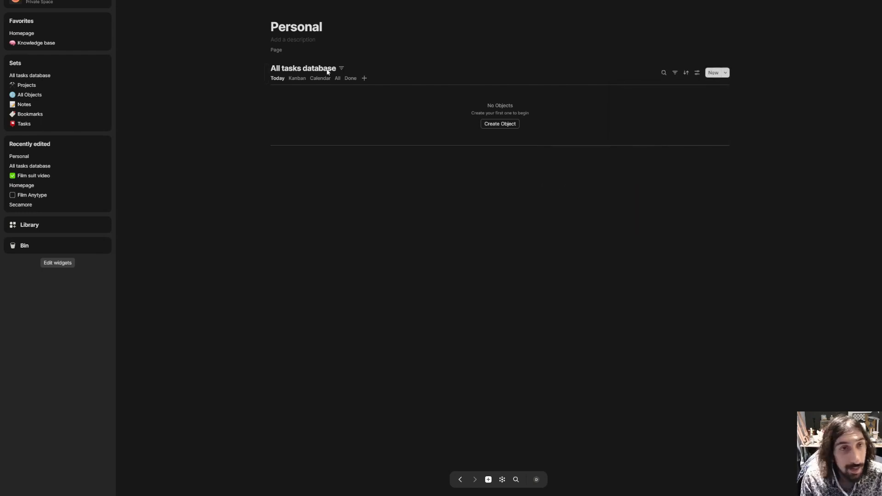
Look through the Kanban, Calendar, All, Done and Today views of the Personal page's inline set
left_click(297, 78)
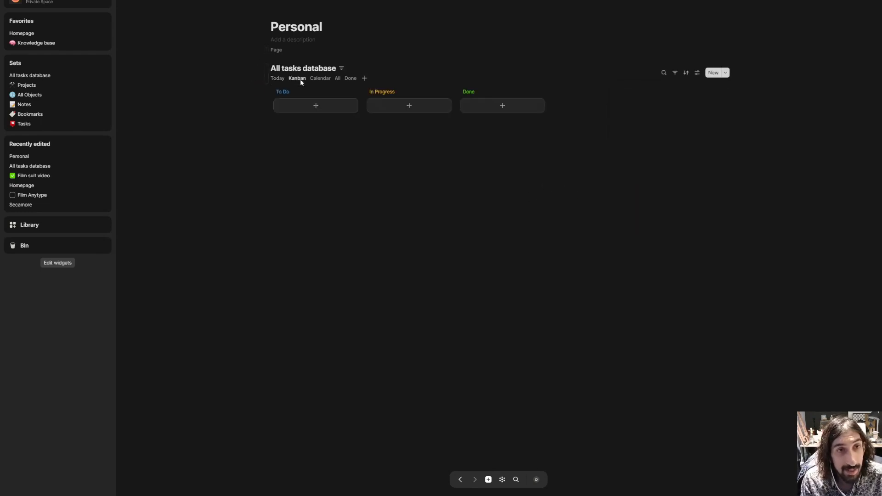
left_click(320, 78)
left_click(336, 79)
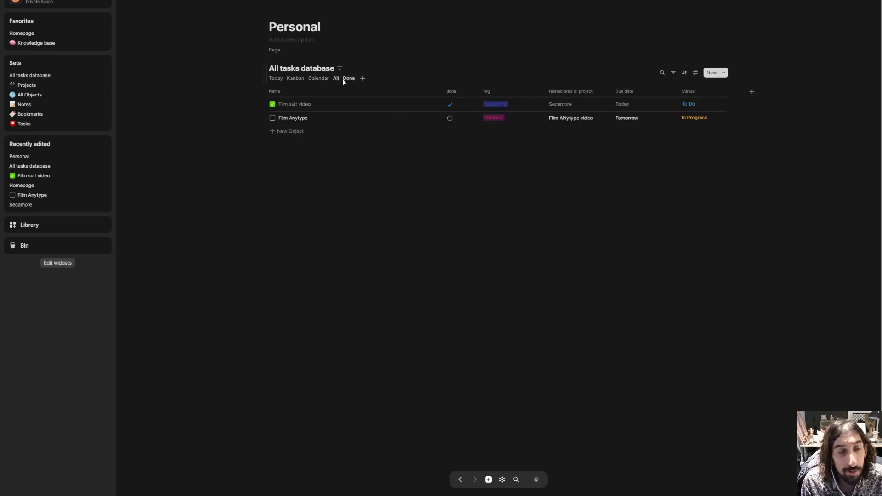
left_click(345, 79)
left_click(292, 79)
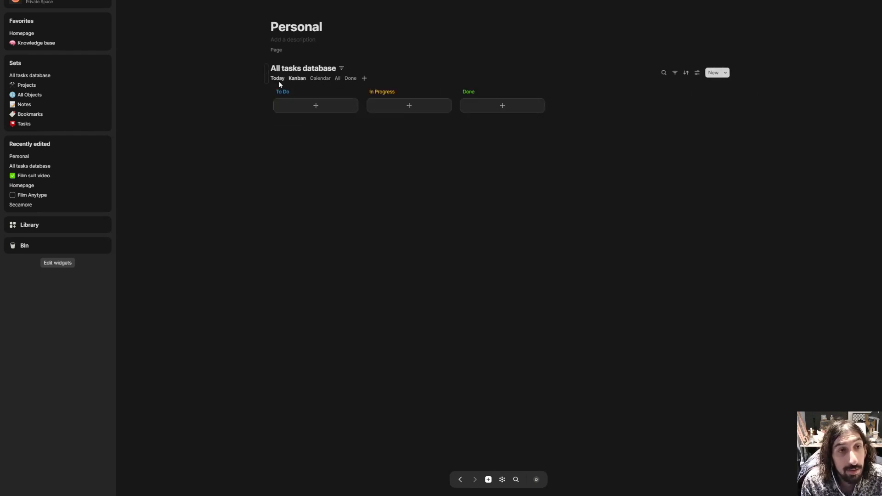
left_click(279, 81)
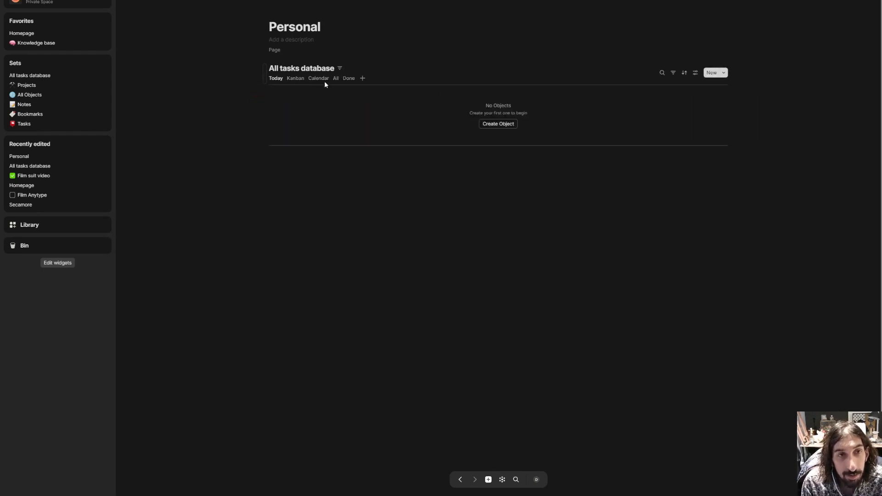
left_click(335, 79)
left_click(347, 78)
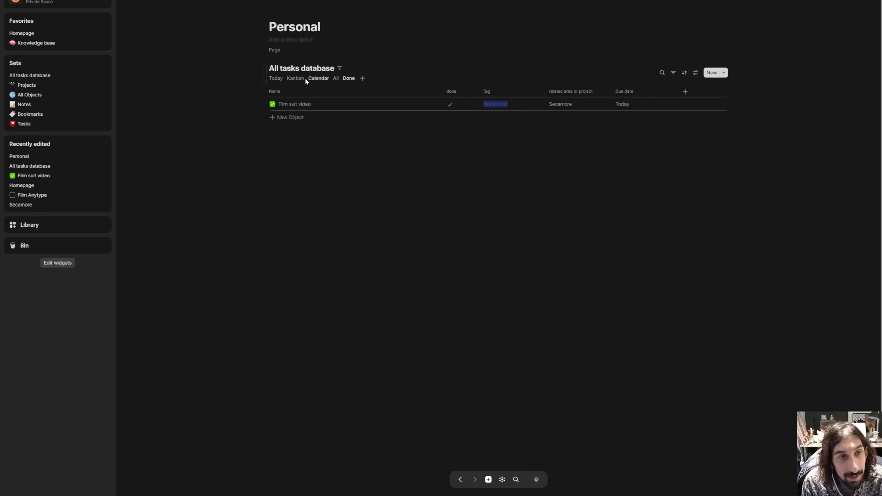
left_click(277, 78)
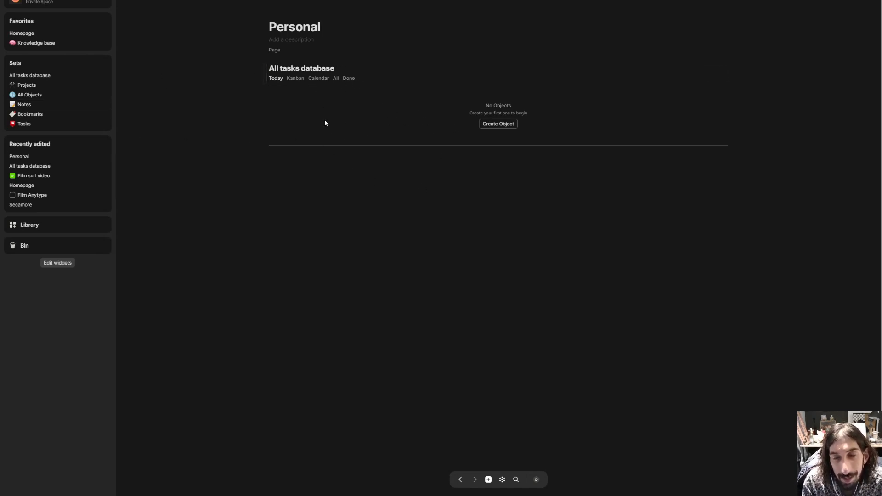
Insert an inline set with All tasks database as its source on the Homepage and move it above the coloured link blocks
left_click(24, 33)
left_click(414, 186)
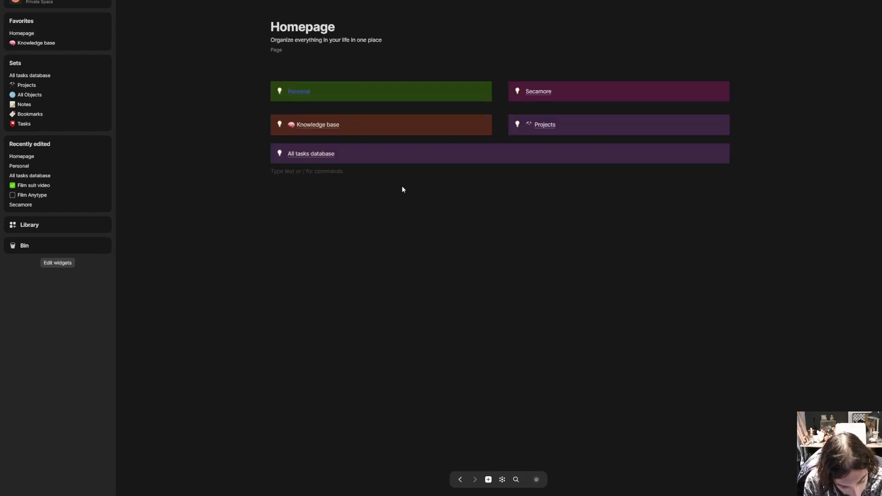
type("/in")
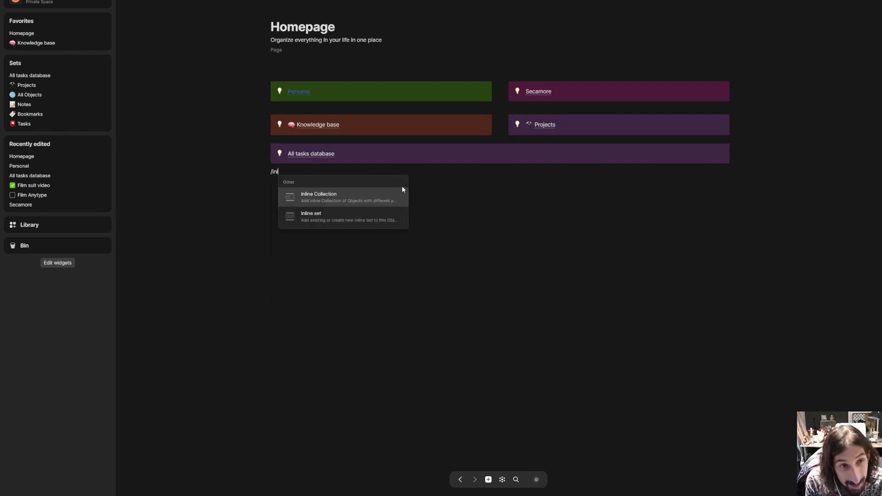
type("line")
key("Down")
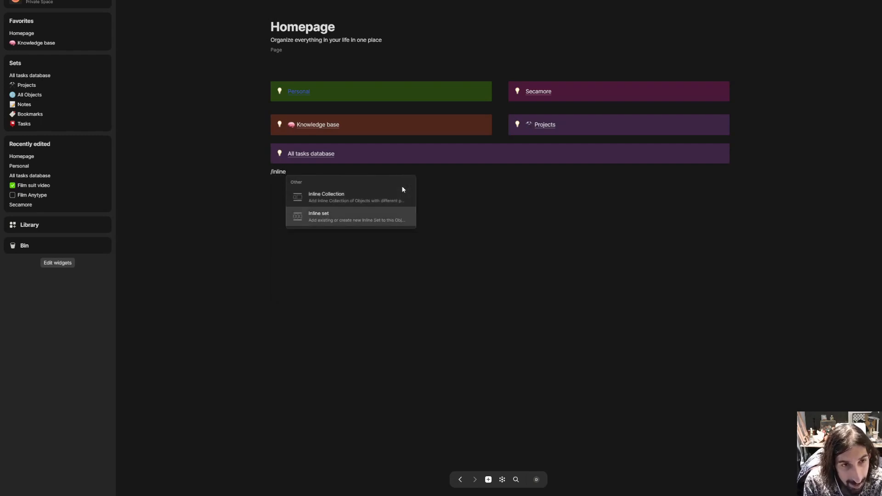
key("Return")
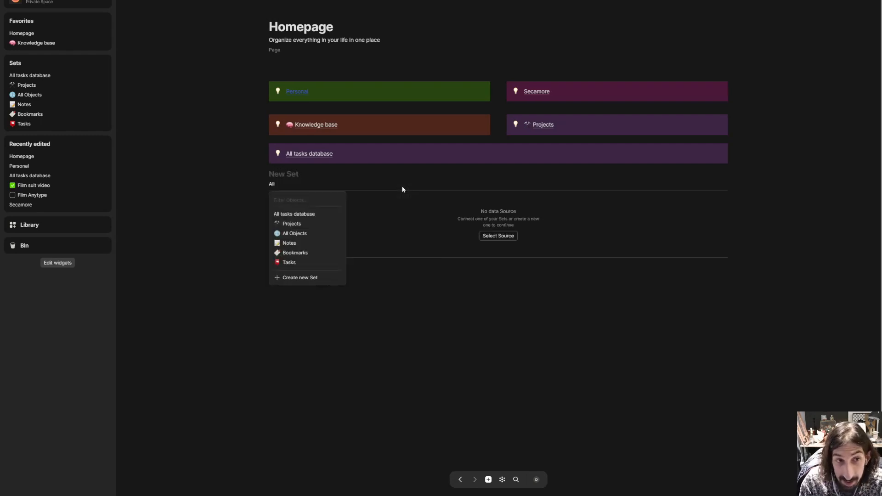
left_click(311, 213)
left_click_drag(265, 179, 275, 83)
left_click(781, 163)
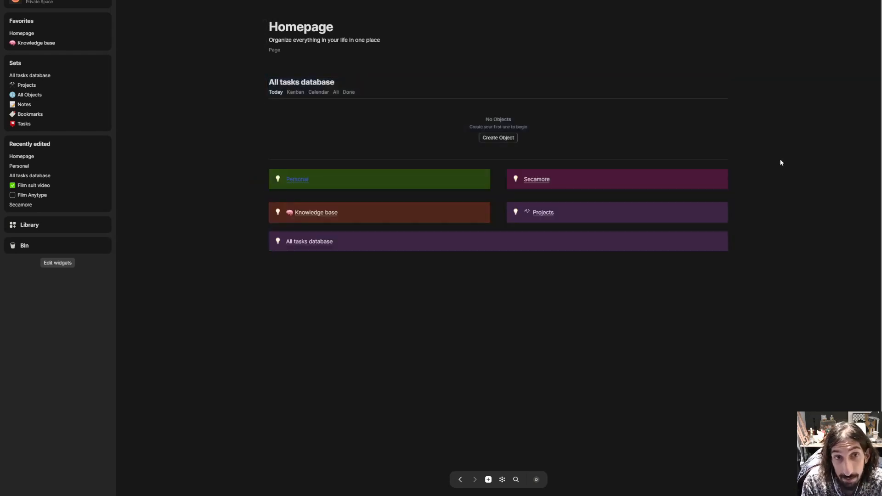
Delete the Today and Kanban views from the Homepage's inline set
left_click(279, 94)
left_click(265, 122)
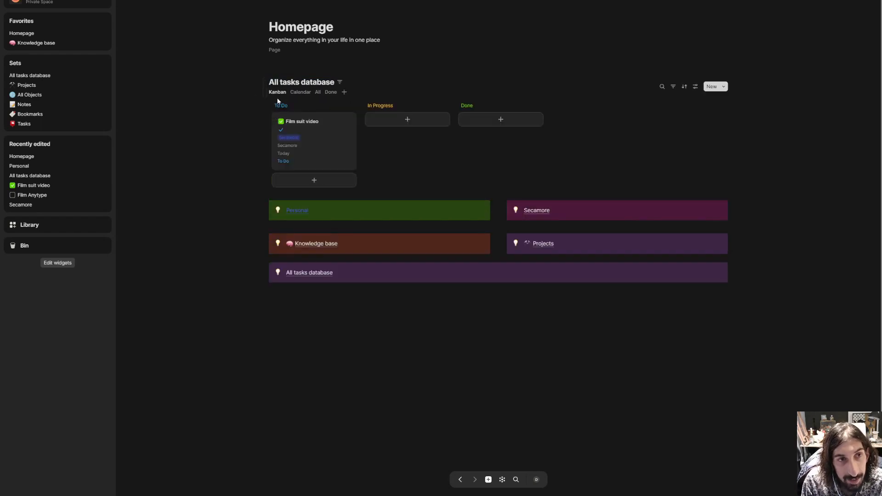
left_click(279, 94)
left_click(273, 123)
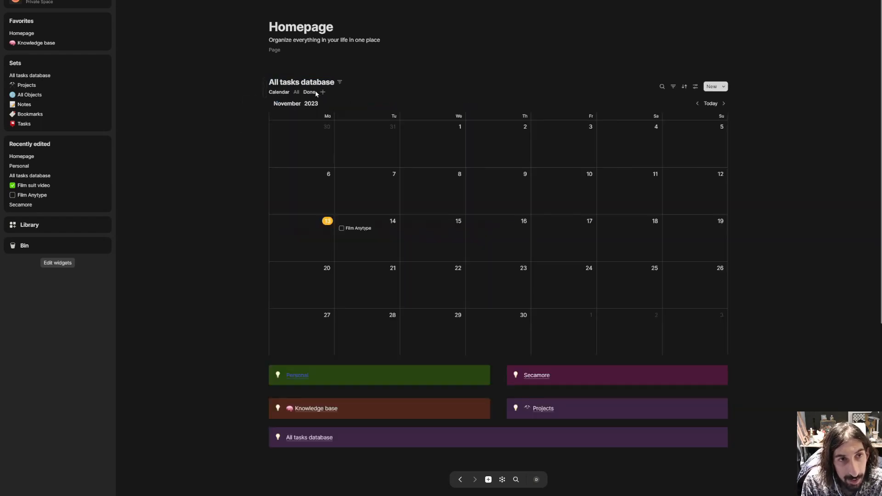
Add a Grid view to the Homepage's inline set and delete its Calendar, All and Done views
left_click(322, 92)
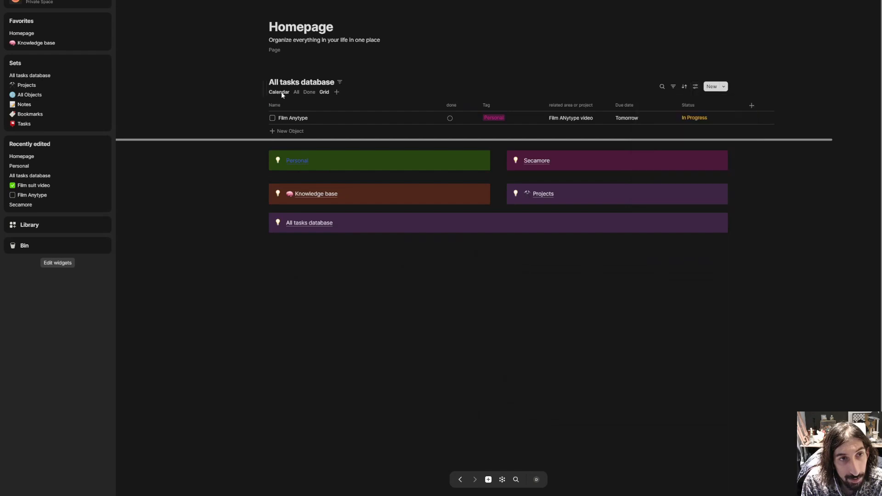
left_click(281, 92)
left_click(269, 122)
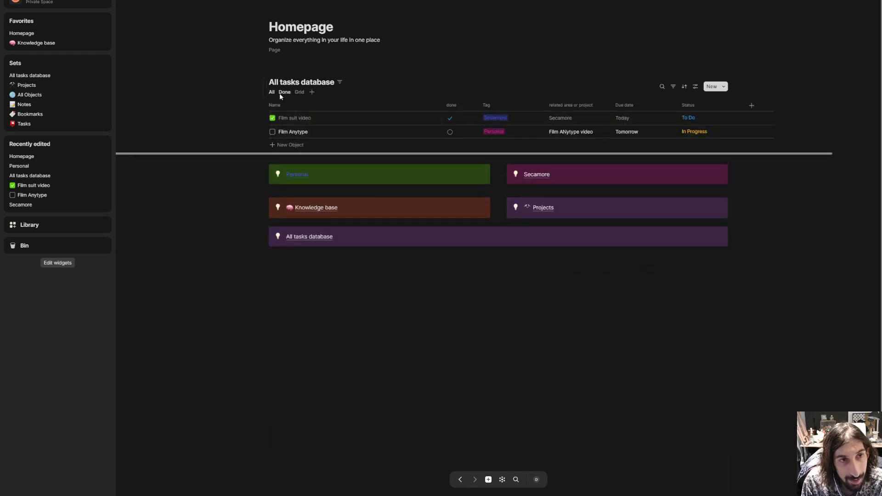
left_click(283, 93)
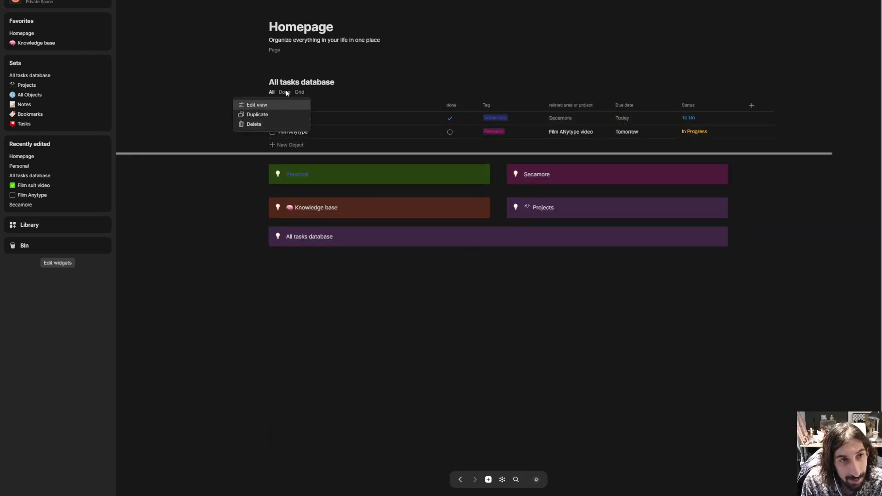
left_click(285, 92)
left_click(285, 92)
left_click(280, 123)
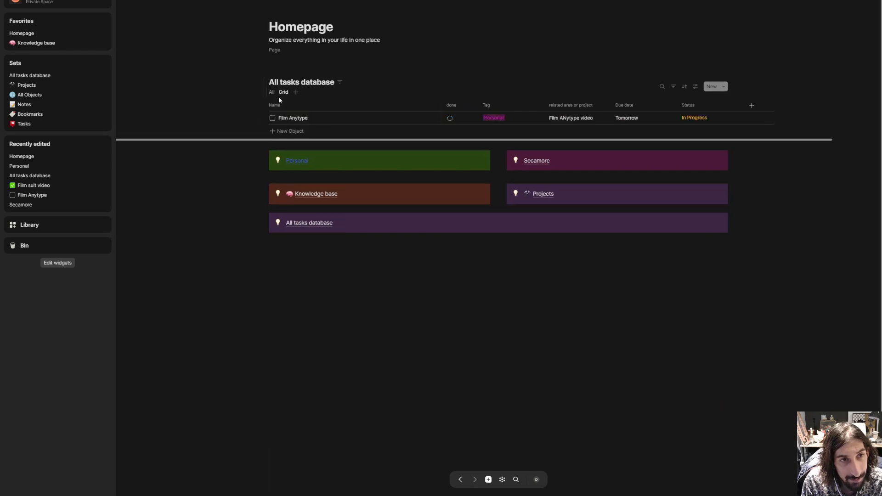
left_click(271, 92)
left_click(272, 92)
left_click(267, 124)
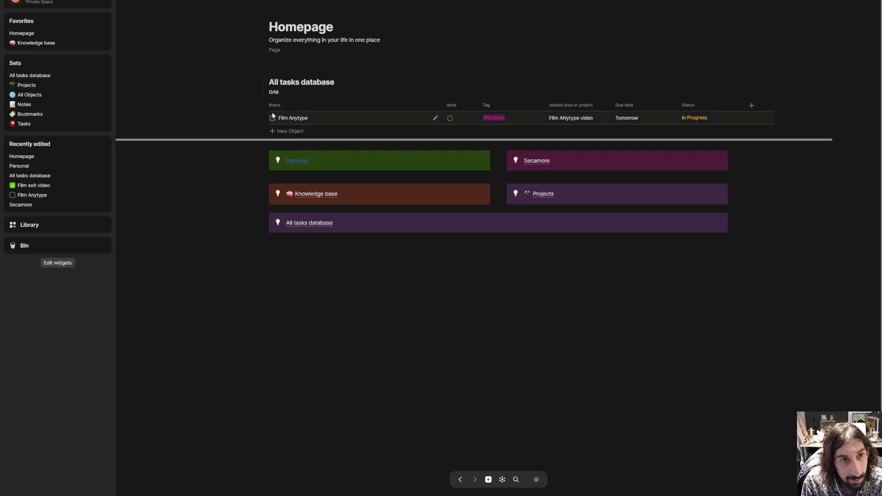
Add a second Grid view to the Homepage's inline set
left_click(286, 92)
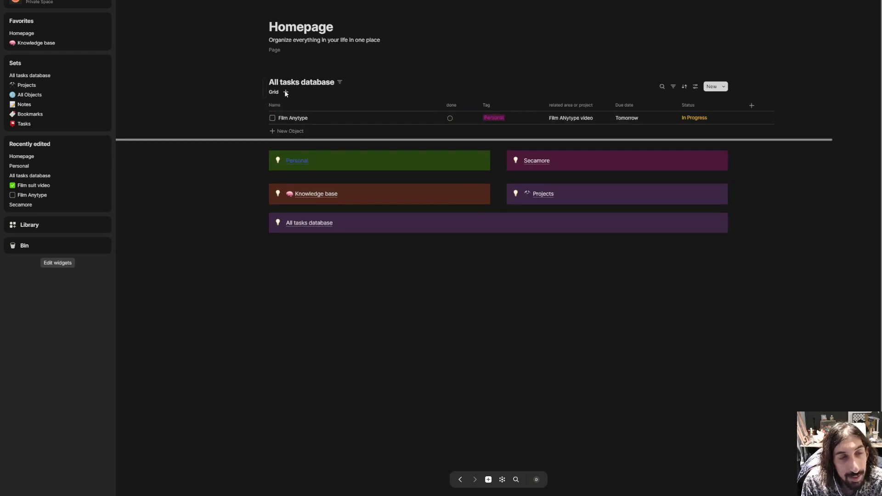
key("Escape")
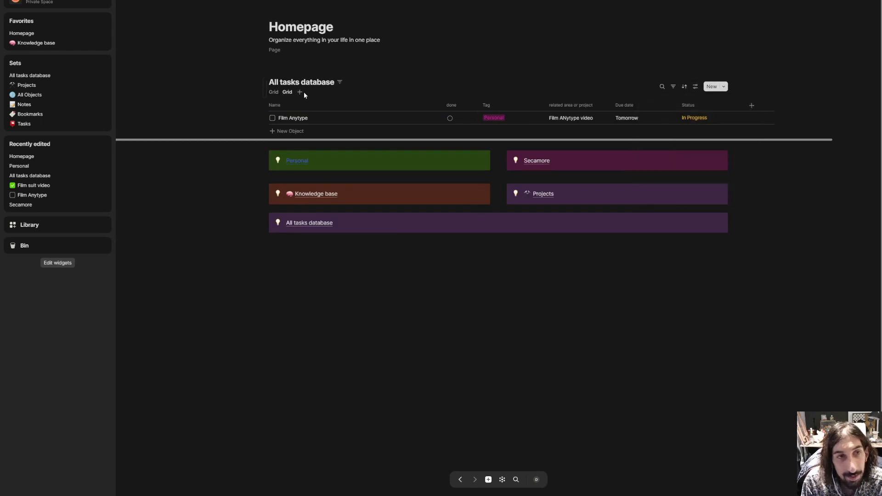
Delete the second Grid view from the Homepage's inline set
left_click(288, 92)
left_click(282, 124)
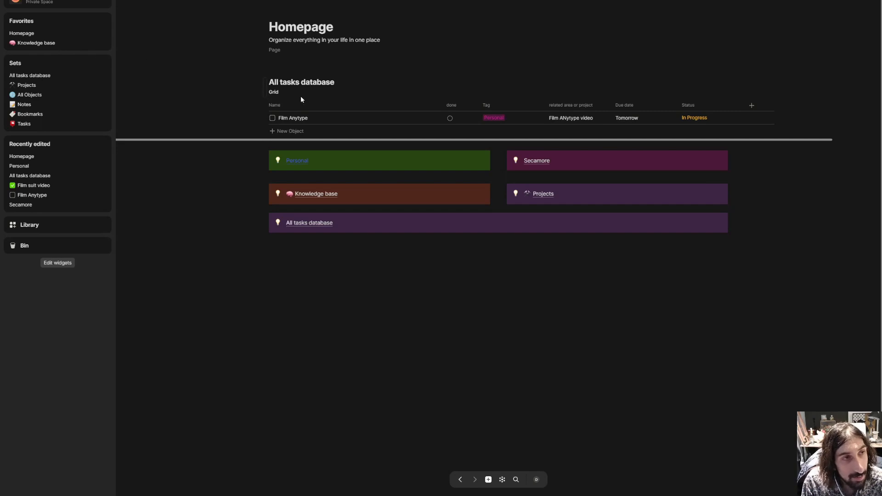
Look through the All tasks database set and the Secamore page, and return to the Homepage
left_click(53, 75)
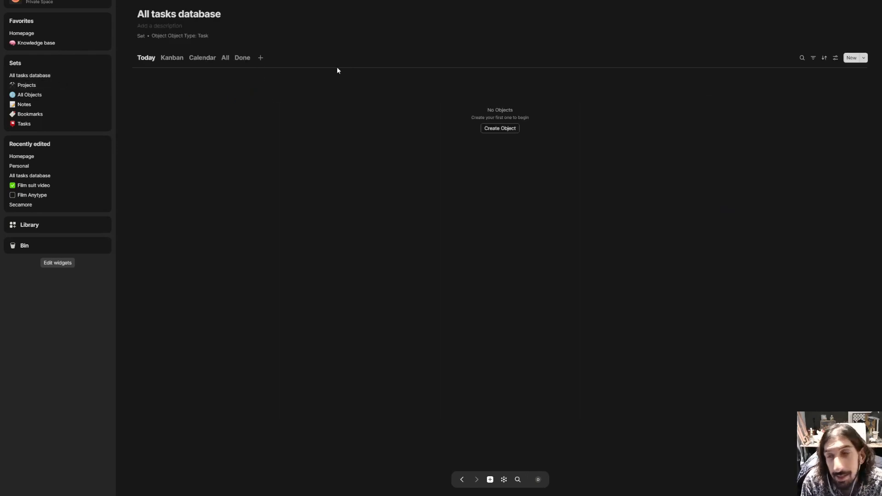
left_click(31, 32)
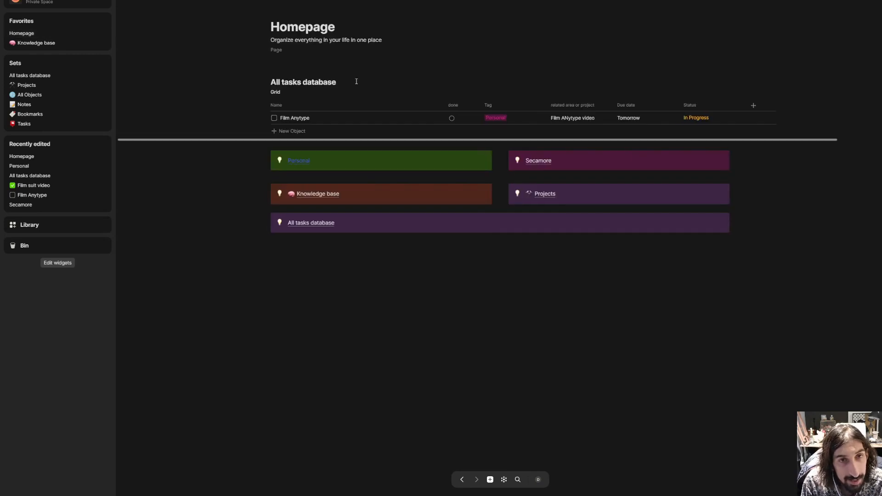
left_click(539, 160)
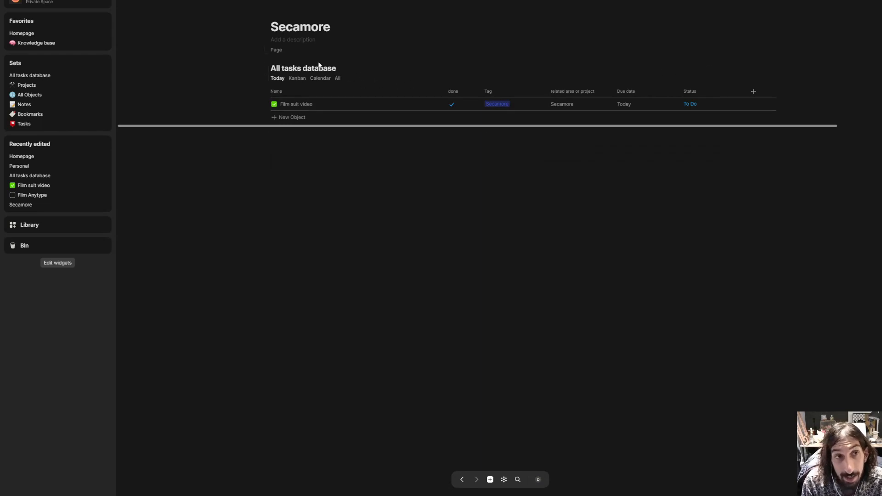
key("alt+Left")
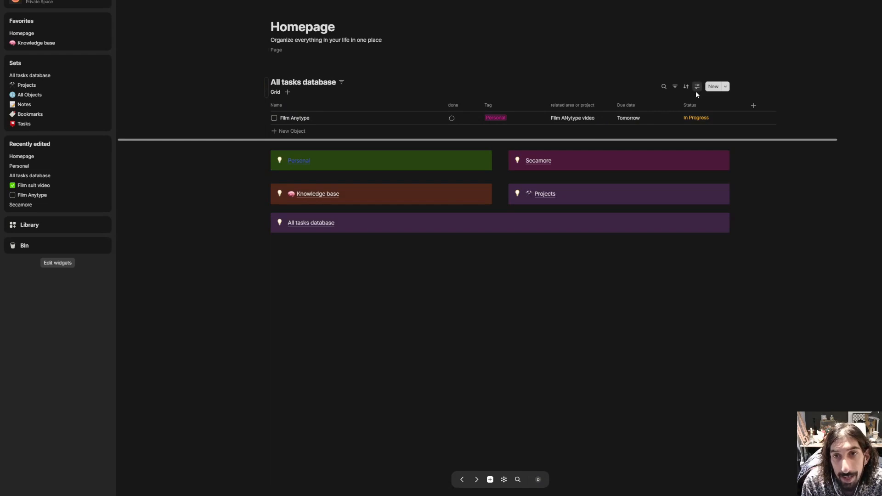
Change the Due date filter of the Homepage's Grid view to is today
left_click(677, 87)
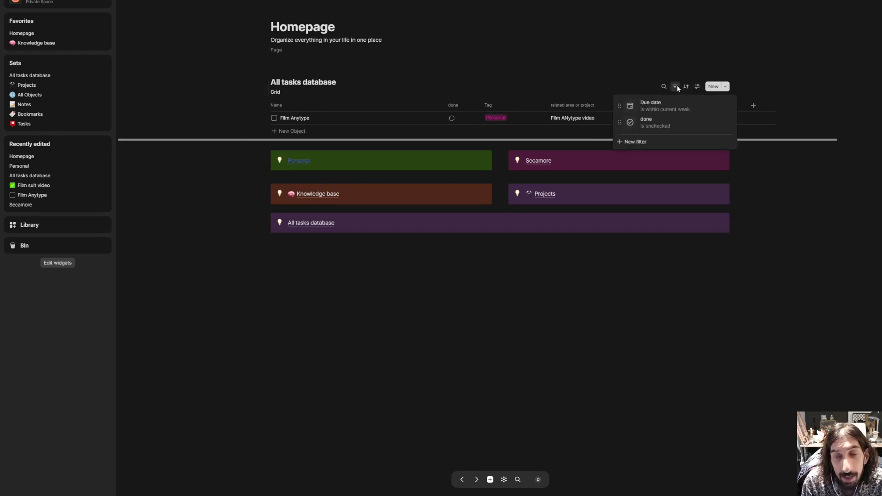
left_click(680, 108)
mouse_move(677, 122)
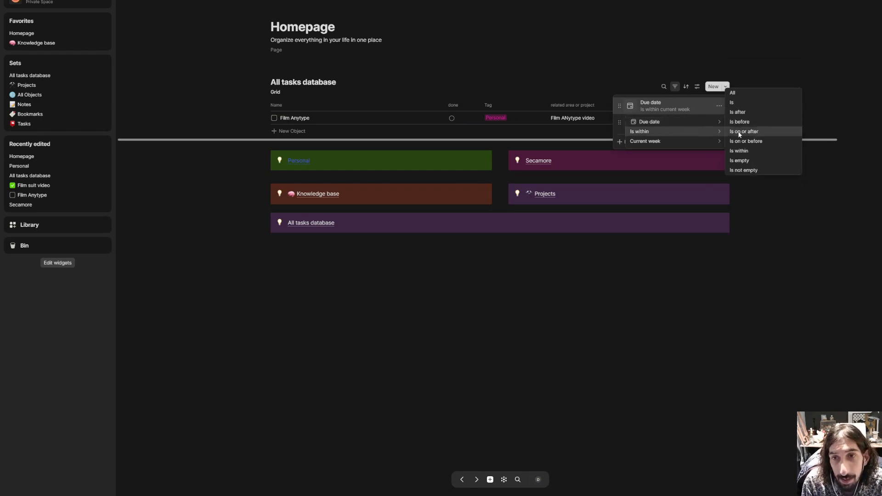
left_click(752, 103)
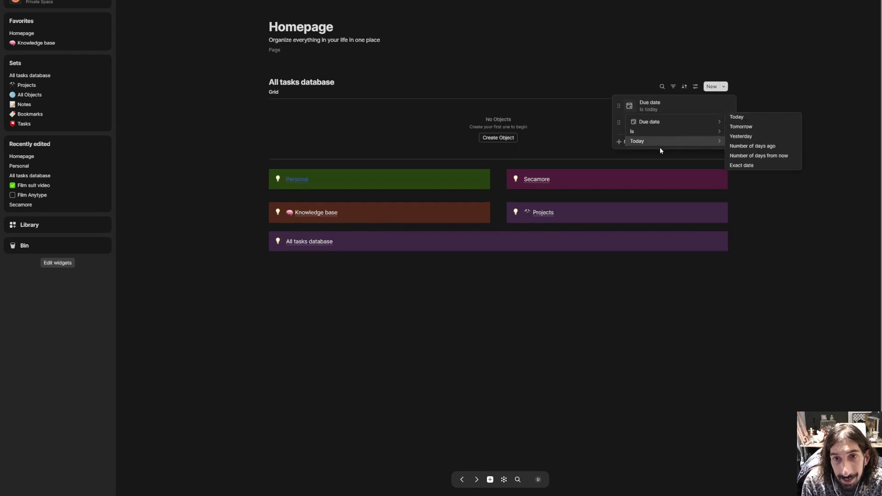
left_click(743, 117)
left_click(590, 77)
left_click(590, 78)
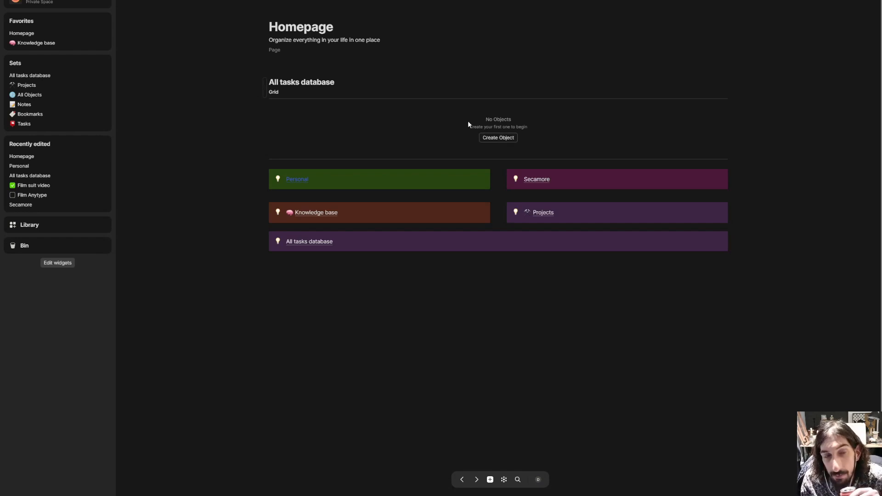
Rename the Homepage inline set's Grid view as Today
left_click(273, 92)
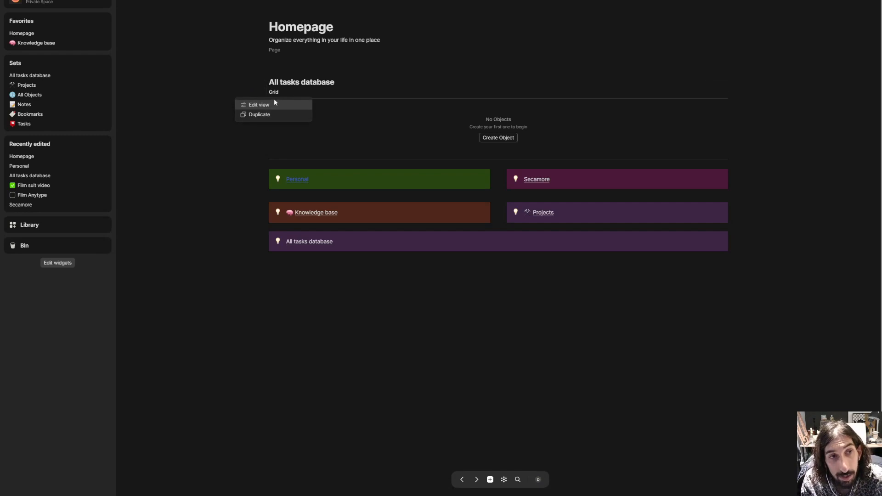
left_click(274, 106)
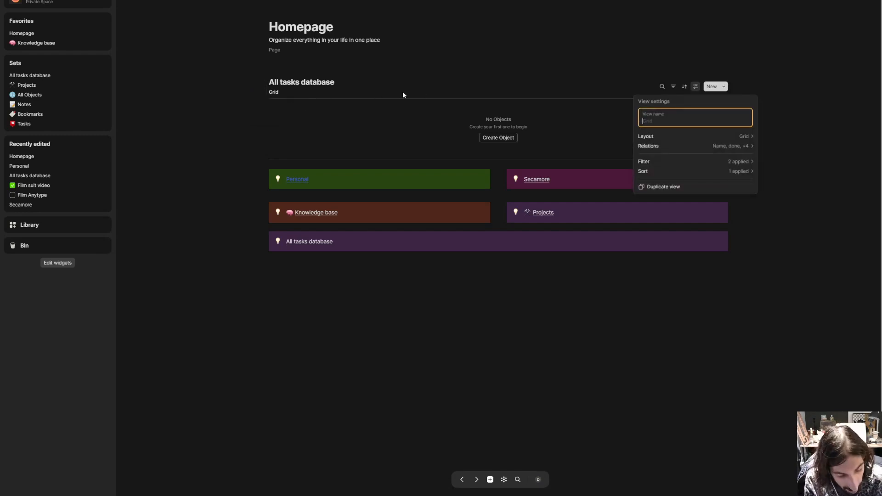
type("Today")
key("Return")
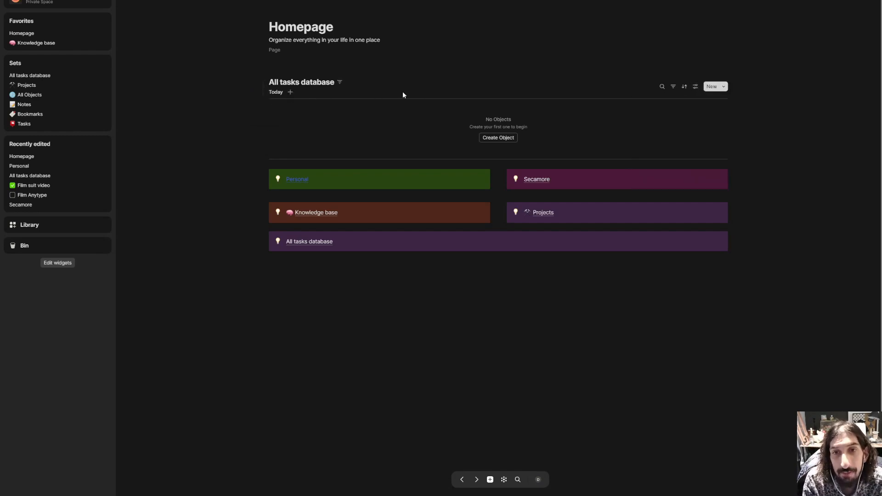
Add another Grid view to the Homepage's inline set and name it Tommorow
left_click(293, 92)
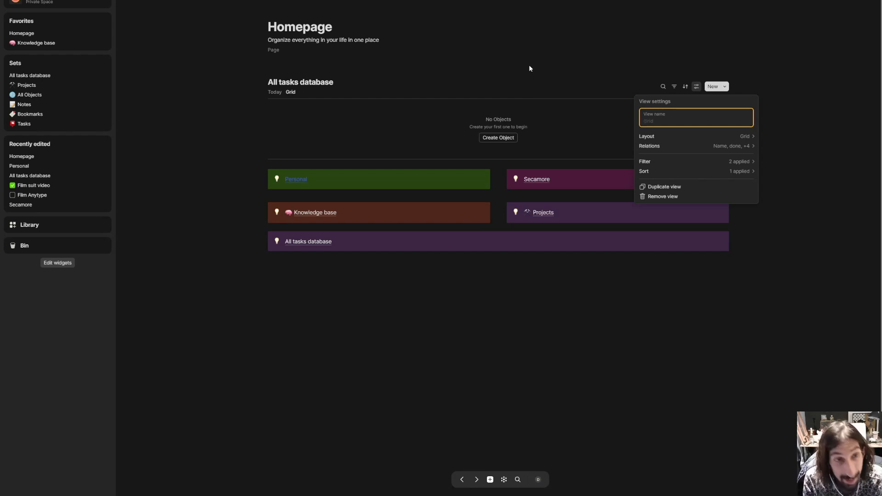
type("Tommorow")
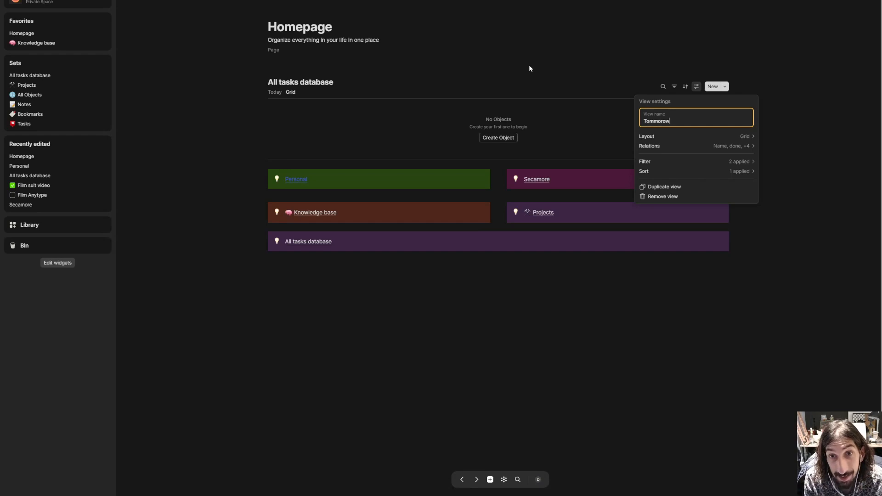
left_click(533, 62)
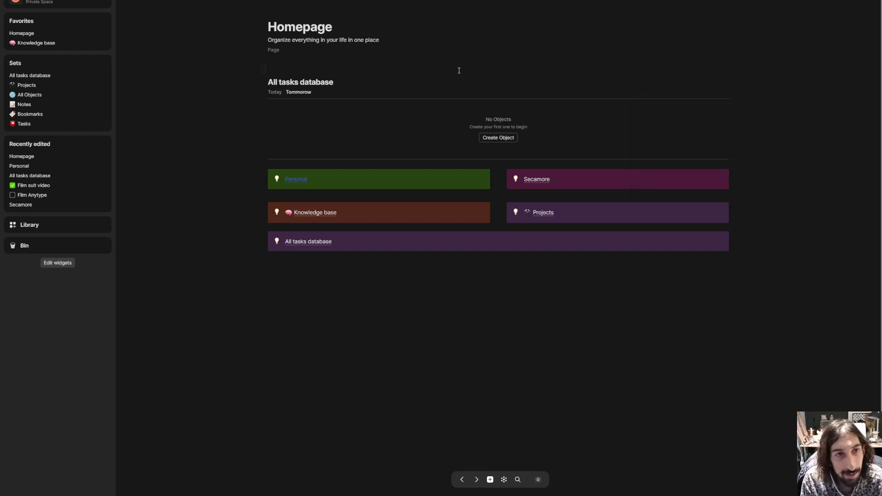
left_click(301, 92)
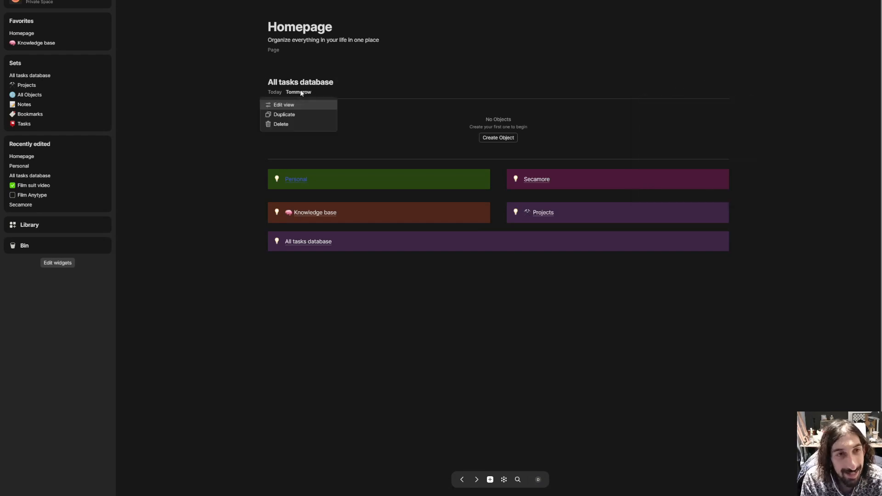
left_click(530, 50)
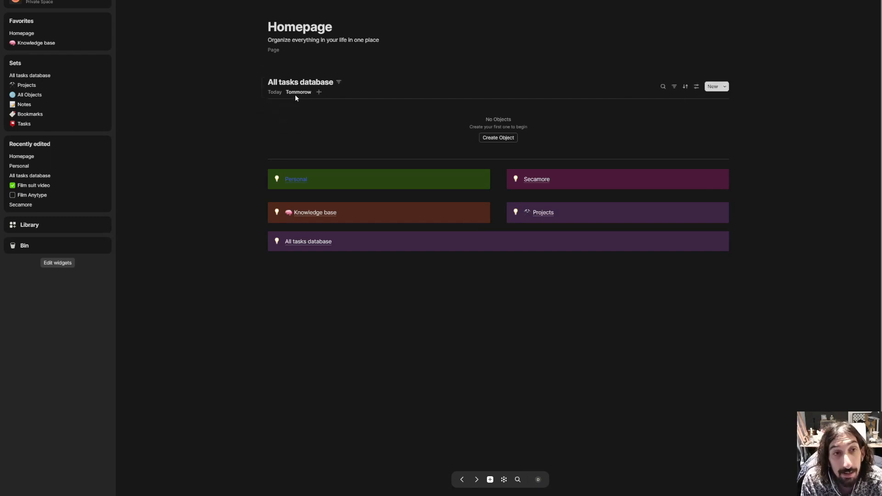
scroll(298, 92, "down", 2)
scroll(301, 91, "up", 2)
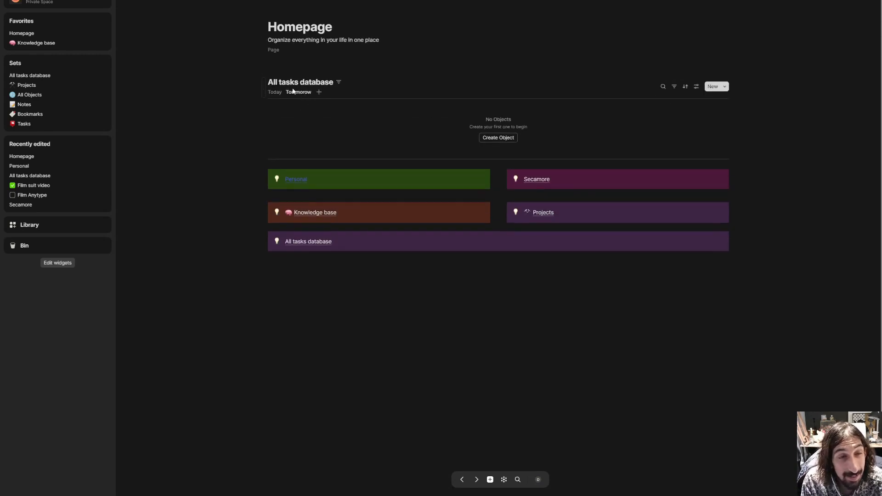
Set the Due date filter of the Tommorow view to is tomorrow
left_click(673, 86)
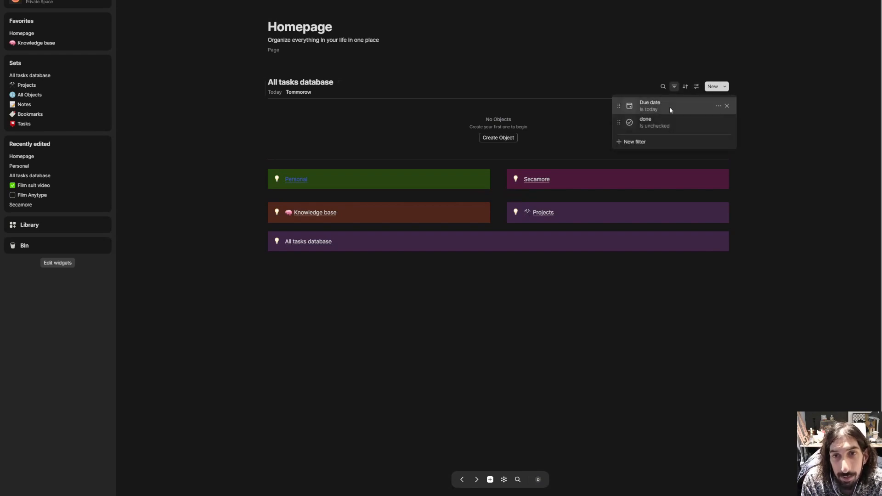
left_click(669, 109)
mouse_move(661, 132)
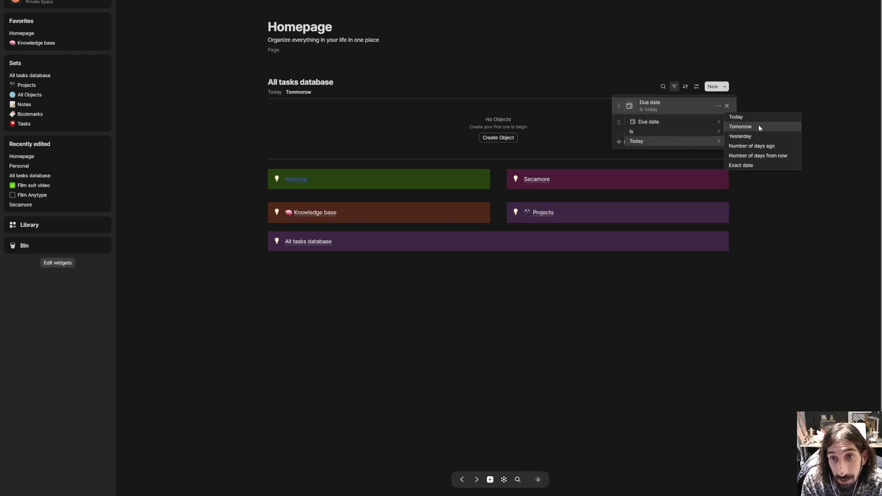
left_click(759, 127)
left_click(780, 179)
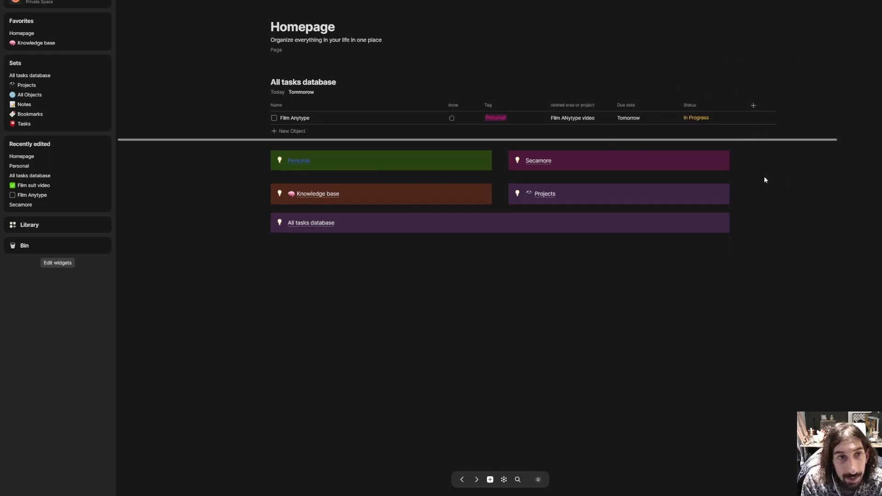
Compare the tasks in the Today and Tommorow views of the Homepage's inline set
left_click(278, 92)
left_click(299, 93)
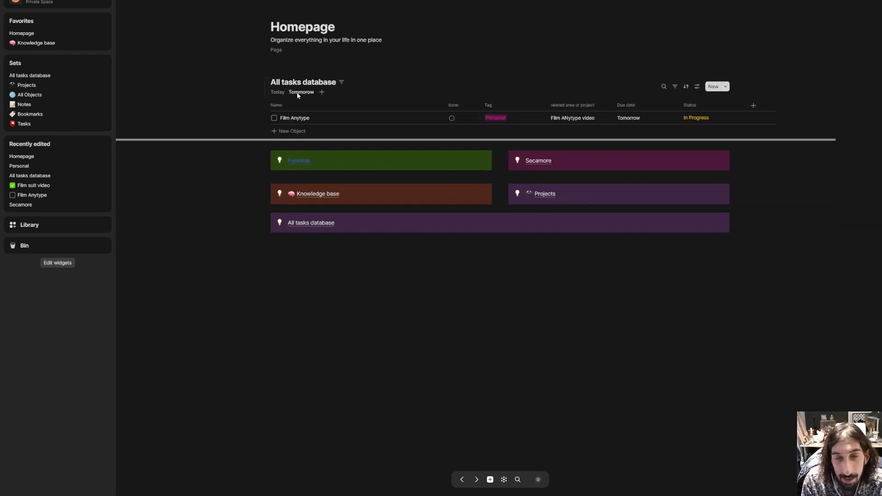
left_click(281, 93)
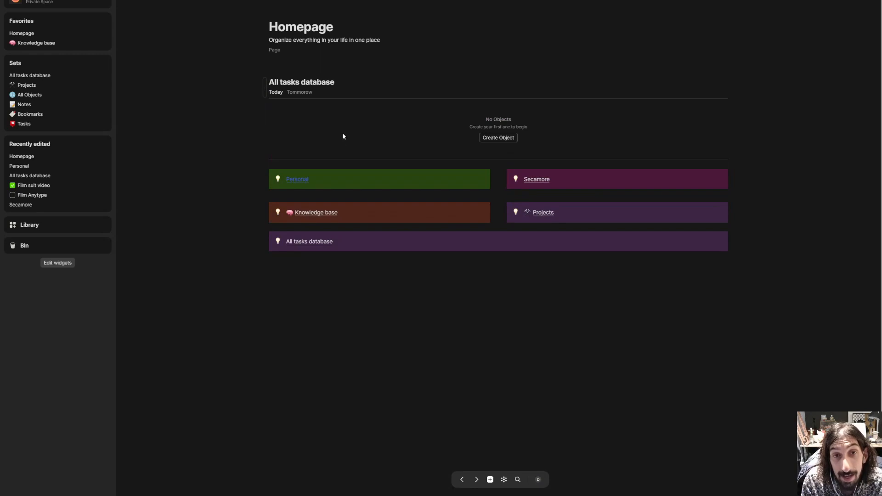
left_click(300, 92)
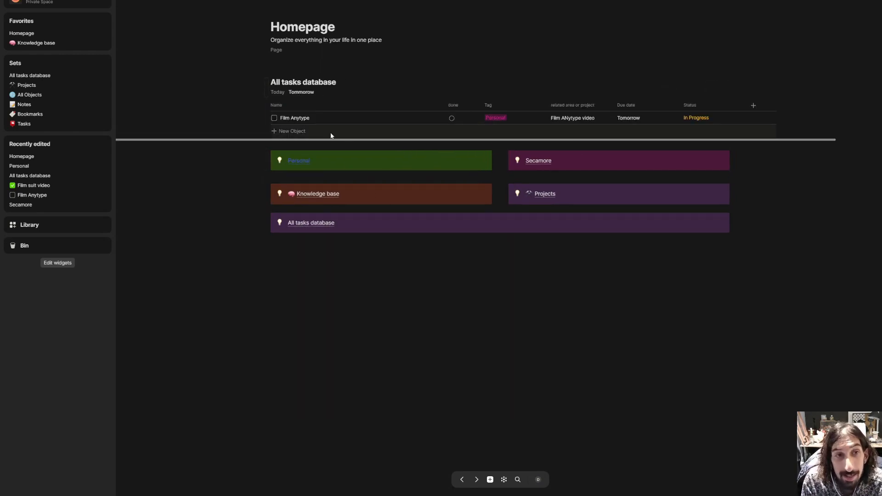
mouse_move(265, 85)
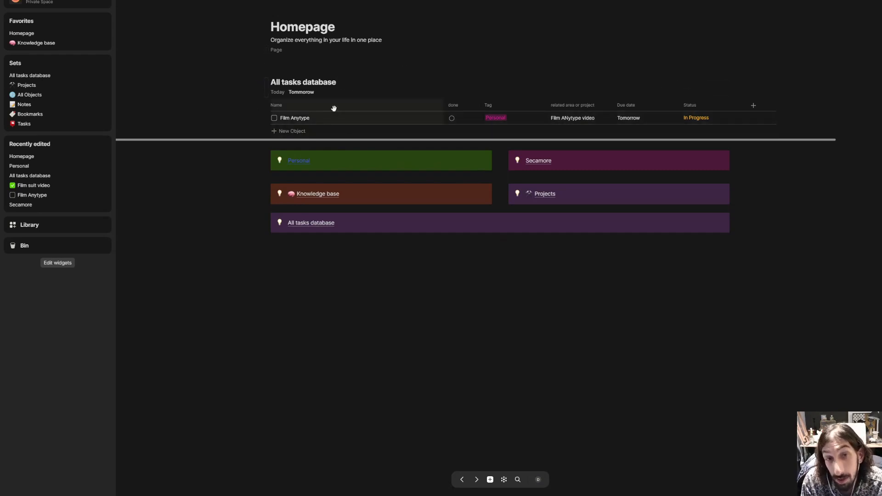
On the Secamore page, add a filter to the Today view for done is unchecked
left_click(299, 250)
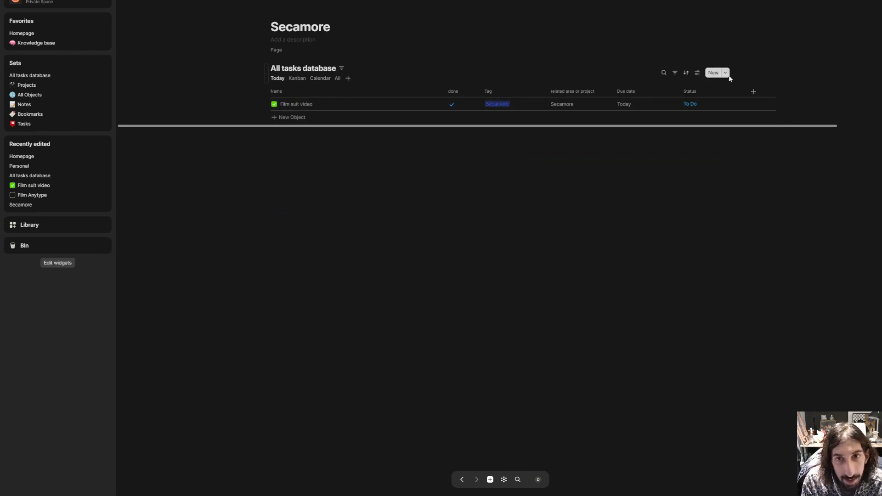
left_click(676, 74)
left_click(675, 74)
left_click(675, 74)
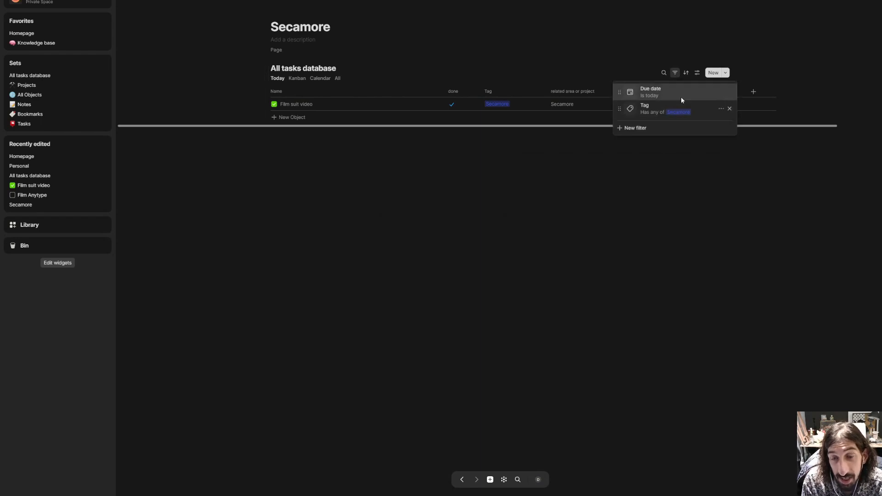
left_click(656, 127)
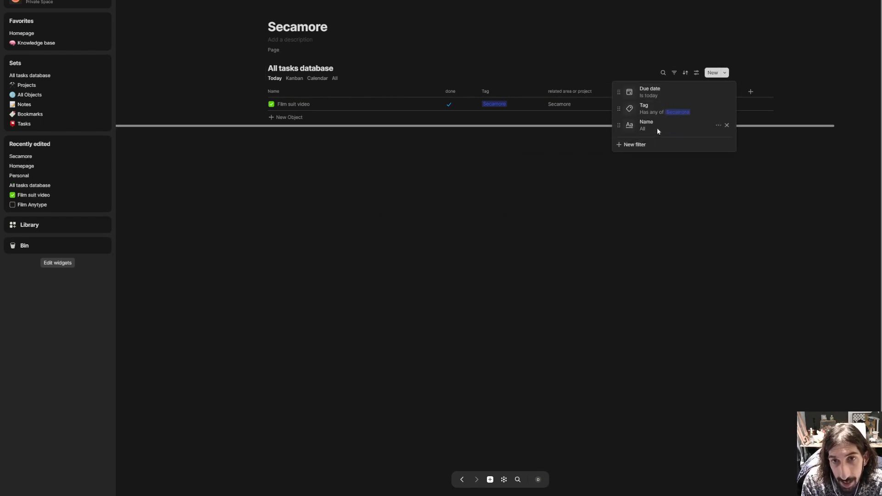
mouse_move(661, 142)
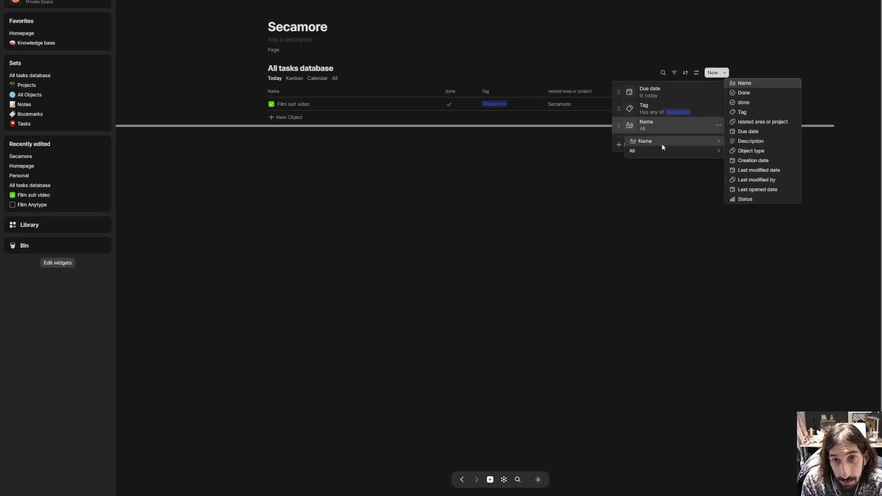
left_click(756, 106)
left_click(737, 149)
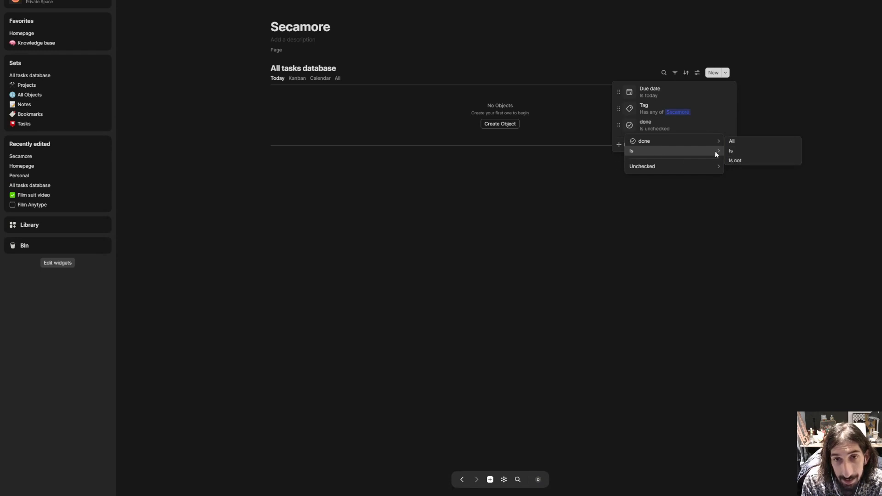
left_click(596, 176)
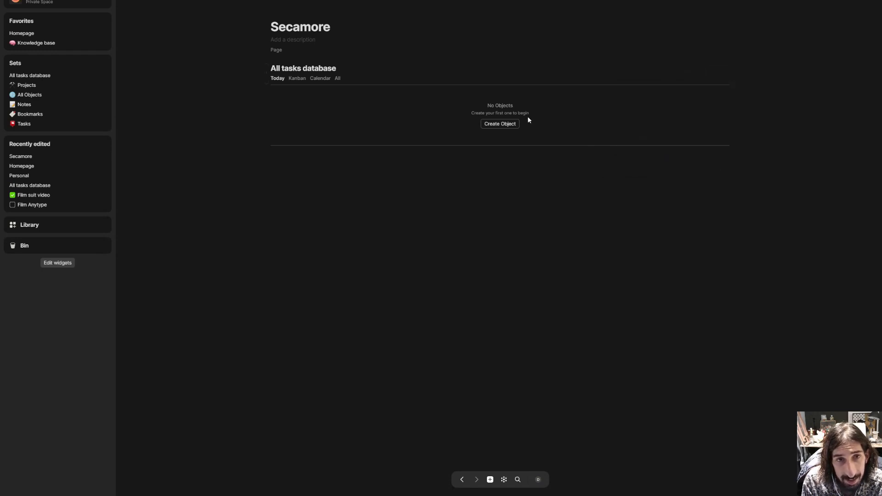
Review the Kanban, Calendar, All and Today views on the Secamore page and return to the Homepage
left_click(301, 78)
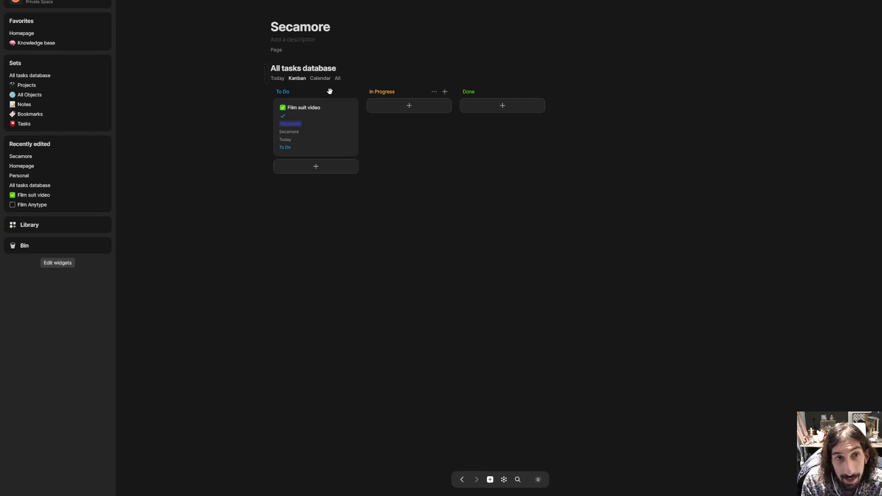
left_click(318, 79)
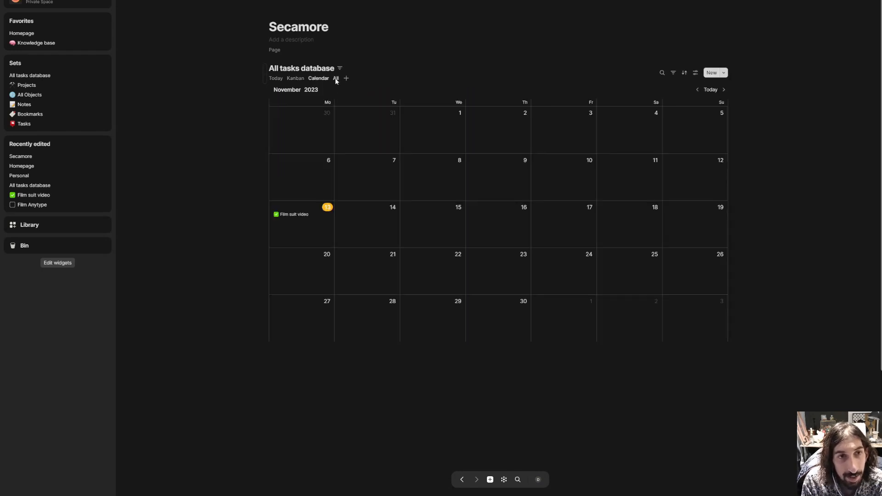
left_click(336, 79)
left_click(277, 79)
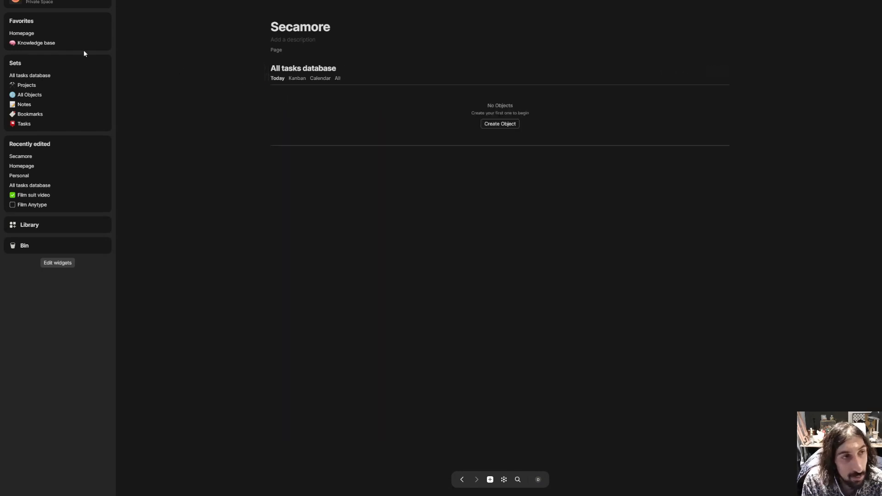
left_click(18, 33)
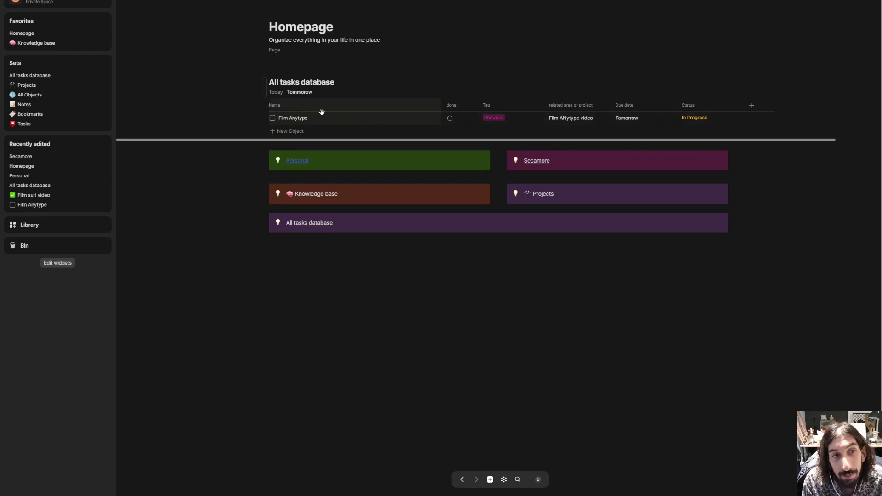
Show the Homepage's Today view, look over the Secamore and Personal pages, and return to the Homepage
left_click(277, 93)
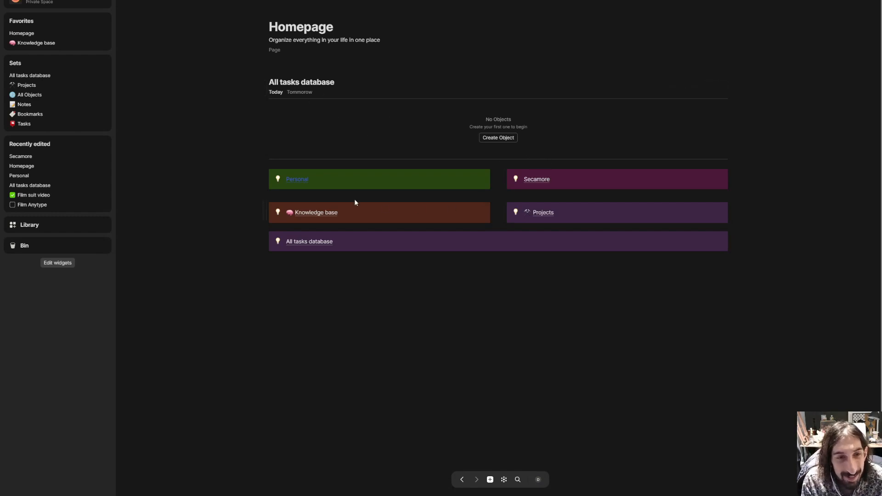
mouse_move(301, 182)
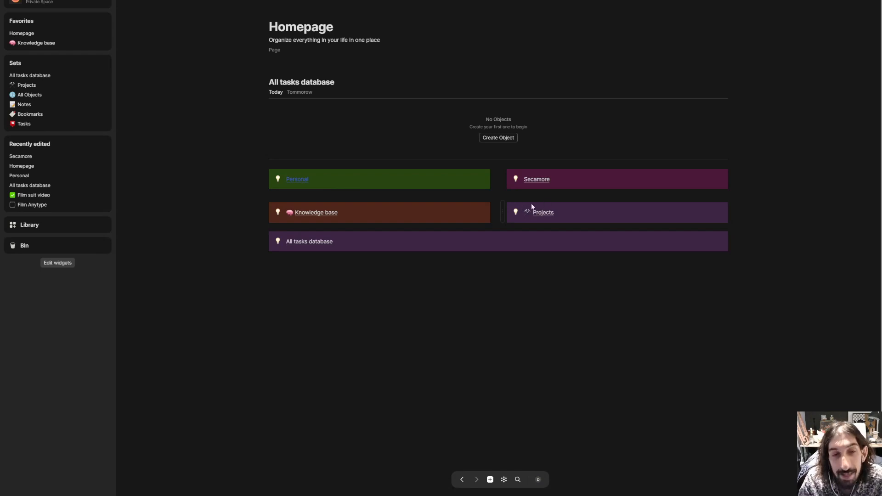
left_click(540, 180)
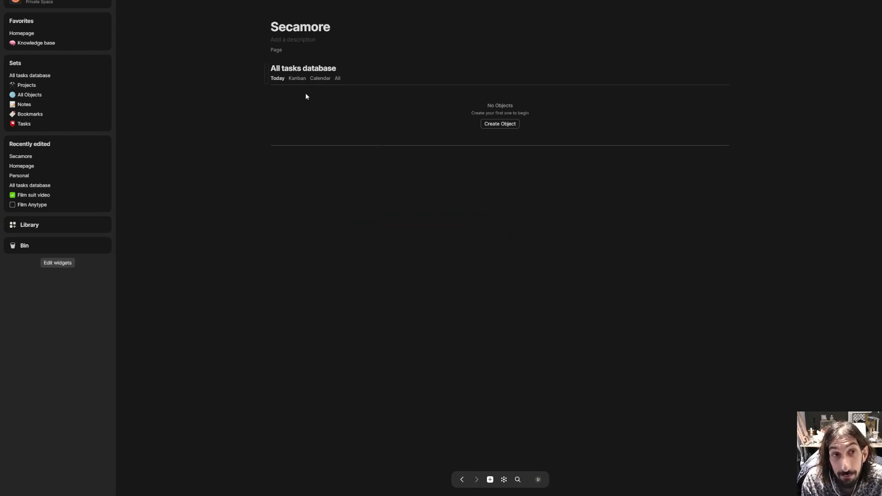
key("alt+Left")
left_click(294, 180)
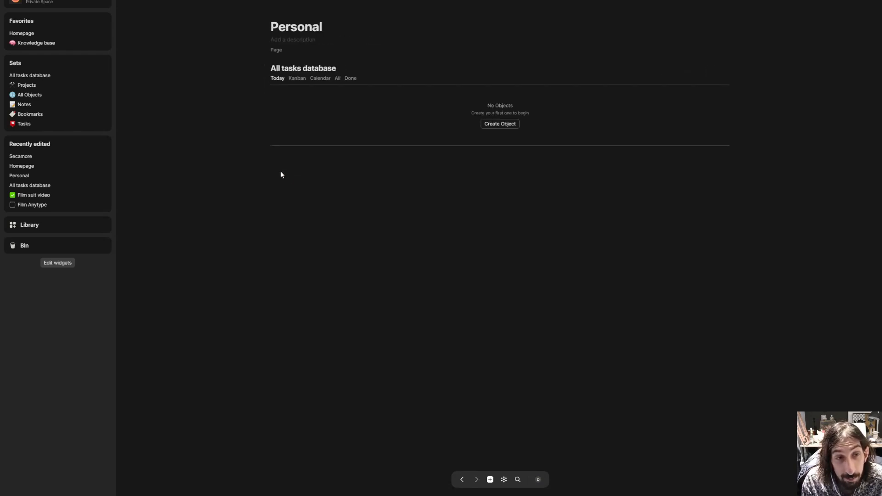
key("alt+Left")
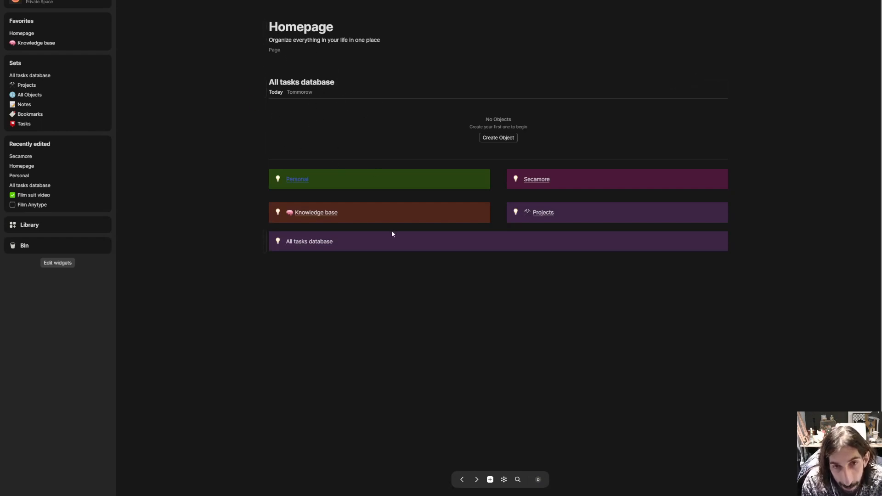
left_click(305, 271)
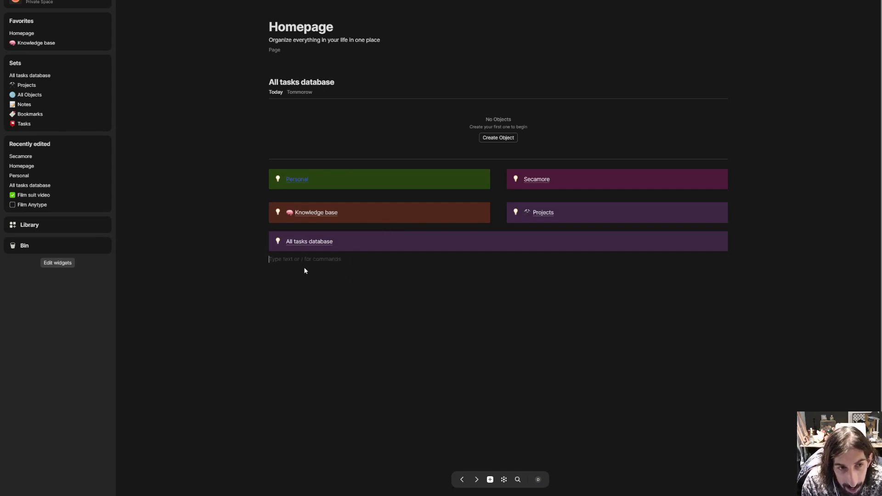
Switch to the personal space, look over its Task set, and return to its Dashboard
left_click(541, 479)
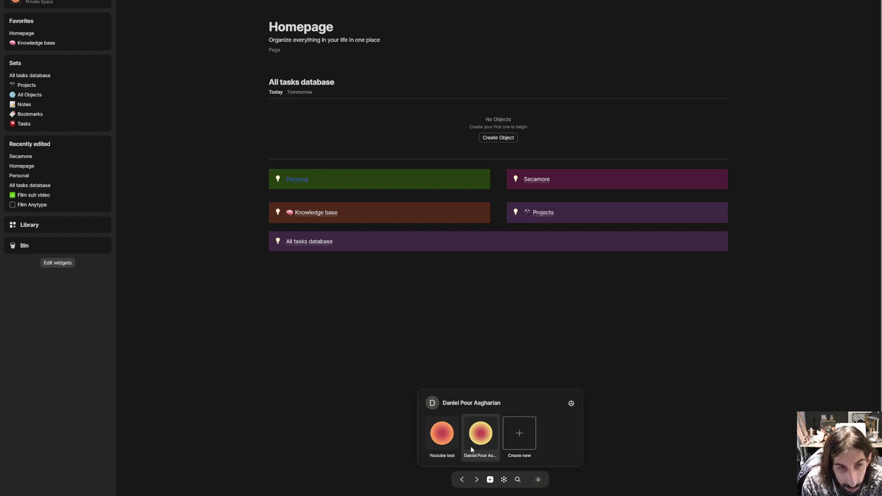
left_click(480, 434)
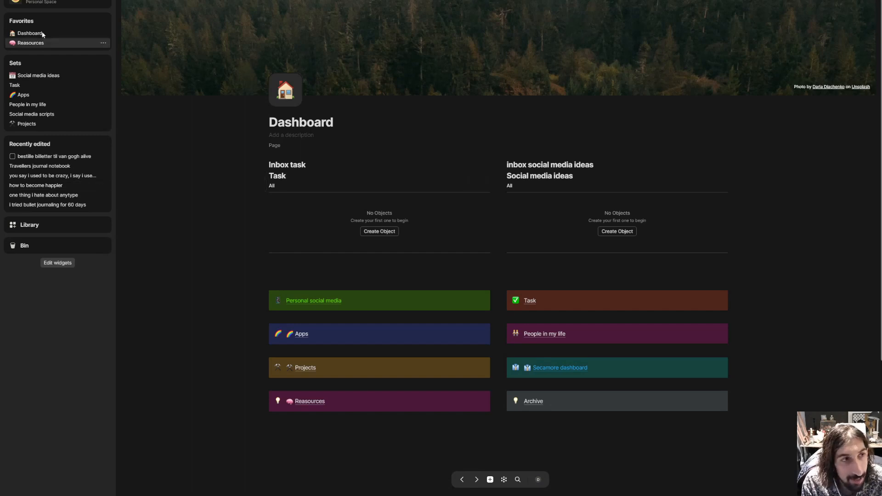
left_click(33, 85)
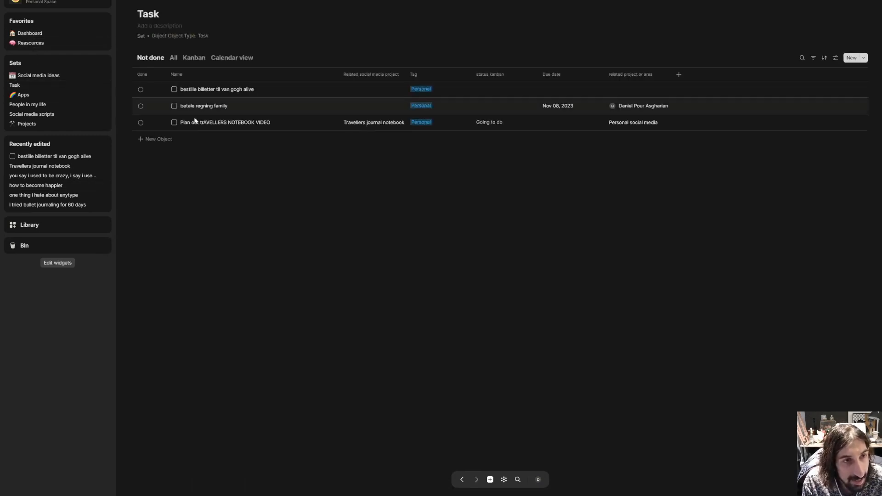
left_click(46, 34)
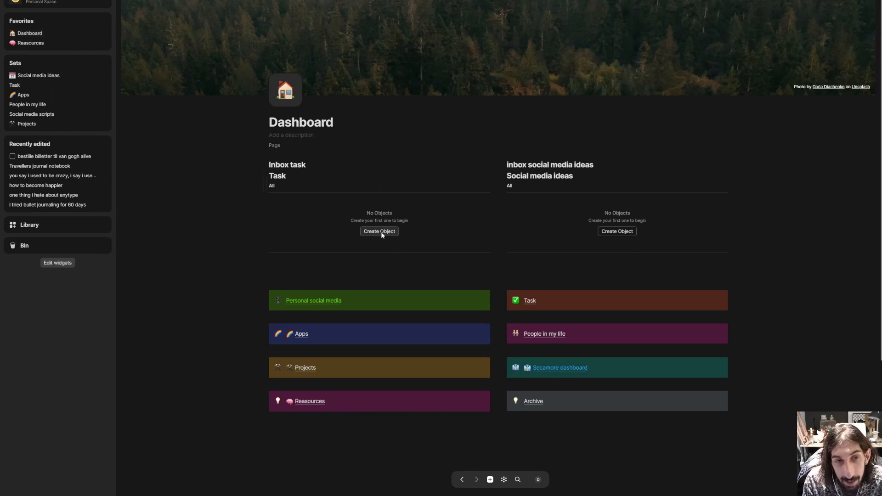
Examine the filters applied to the inline Task set under Inbox task on the Dashboard
mouse_move(305, 172)
left_click(436, 180)
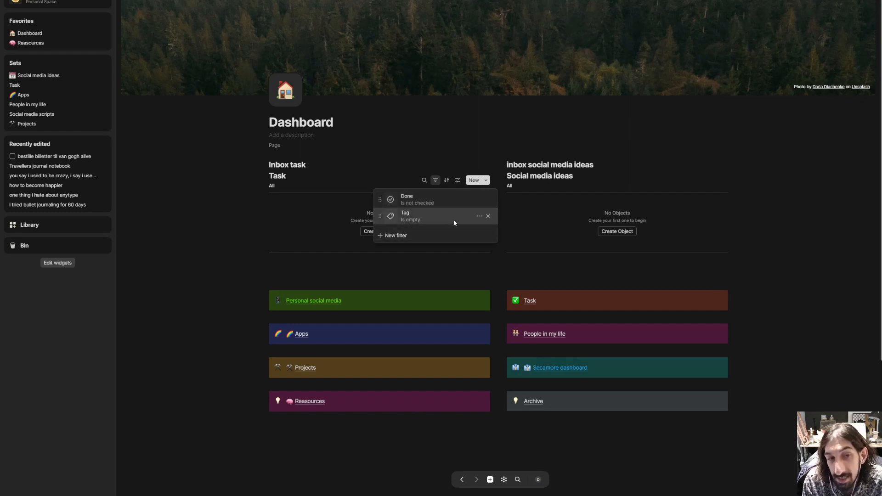
left_click(411, 145)
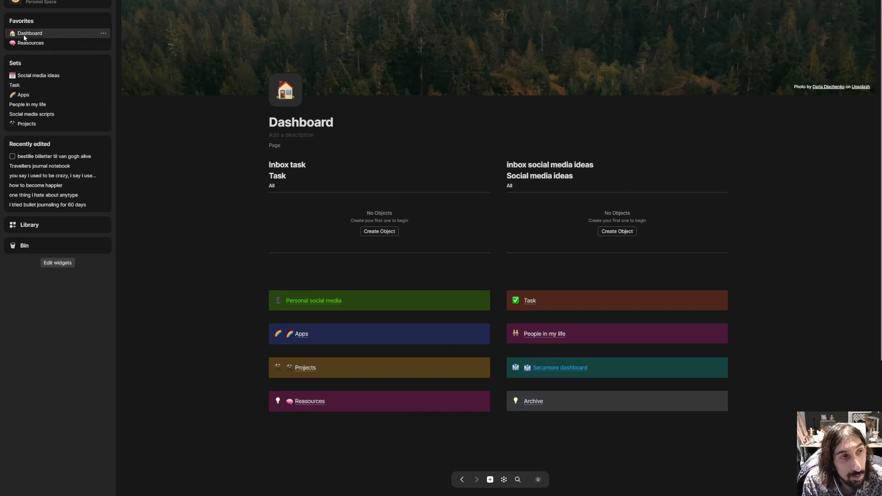
Revisit the Task set and the Dashboard, and switch back to the Youtube test space
left_click(23, 85)
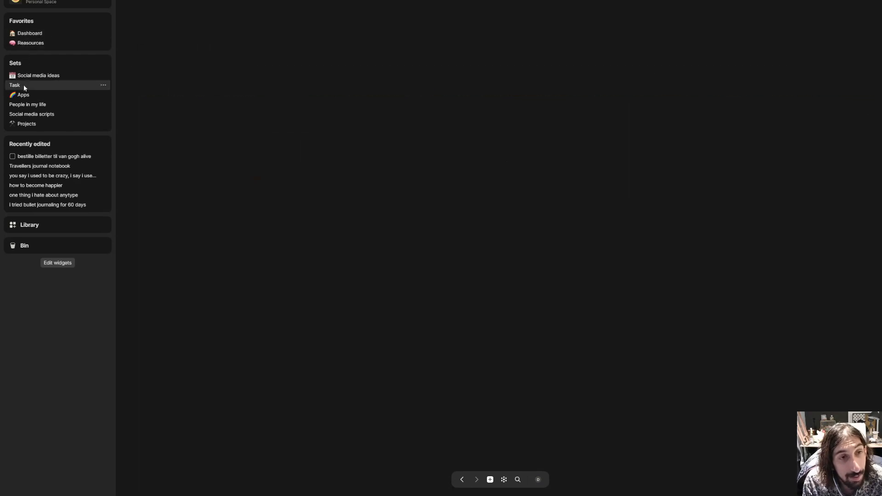
left_click(29, 37)
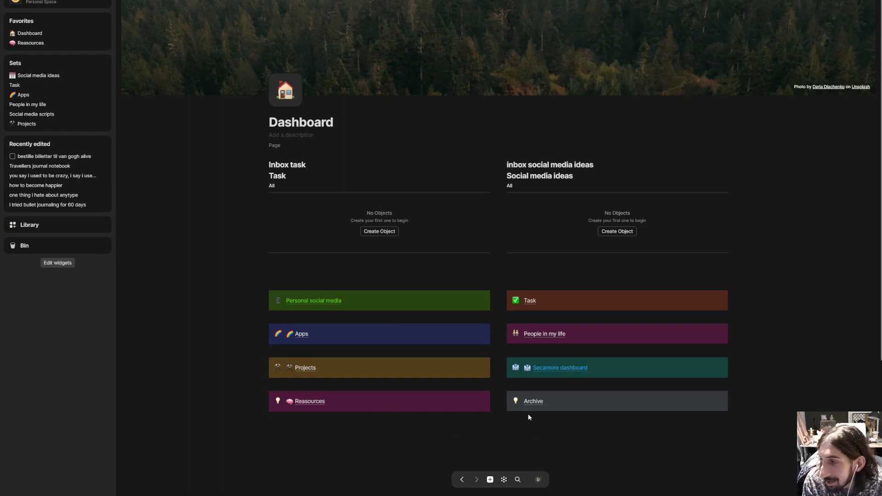
left_click(536, 481)
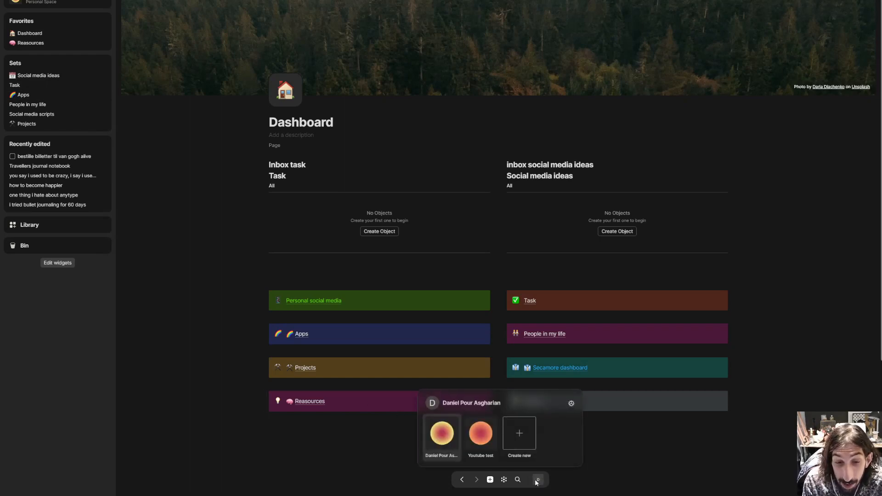
left_click(489, 440)
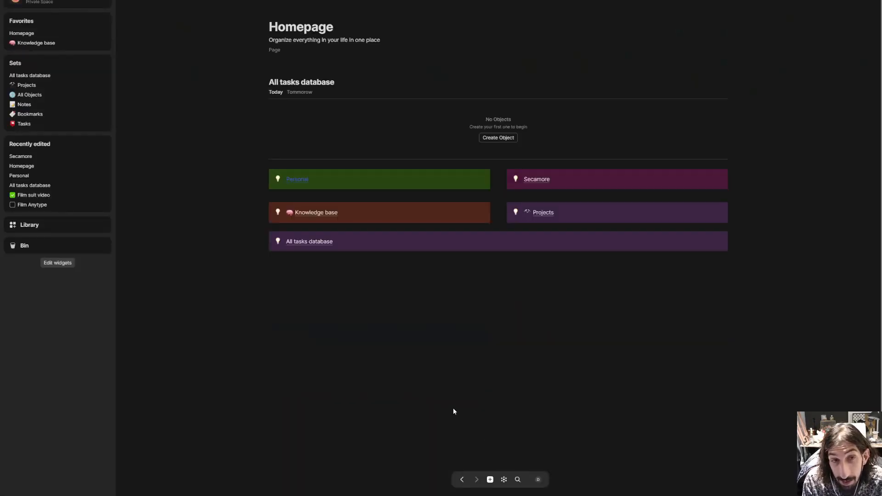